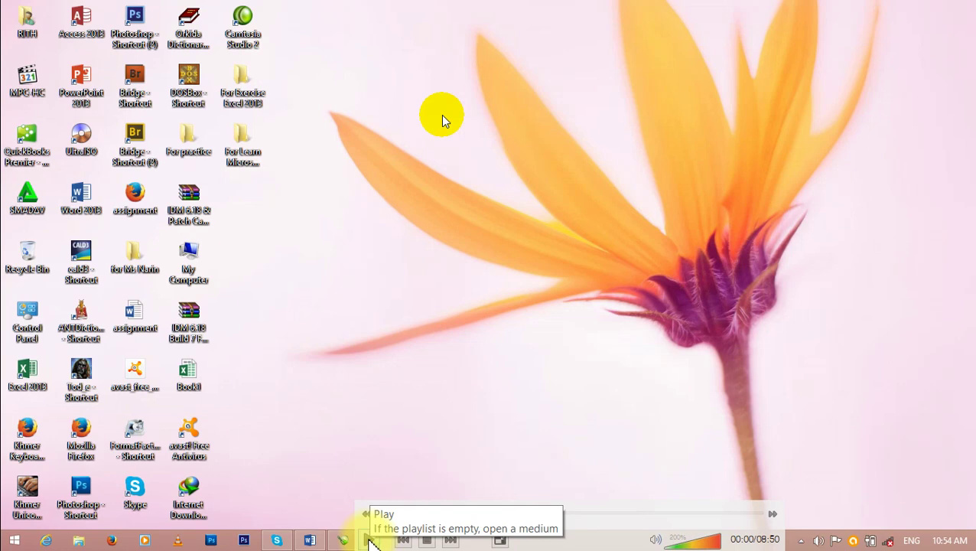
# Start the lesson video, then bring up a new Word document containing an empty one-row table.
pyautogui.click(368, 540)
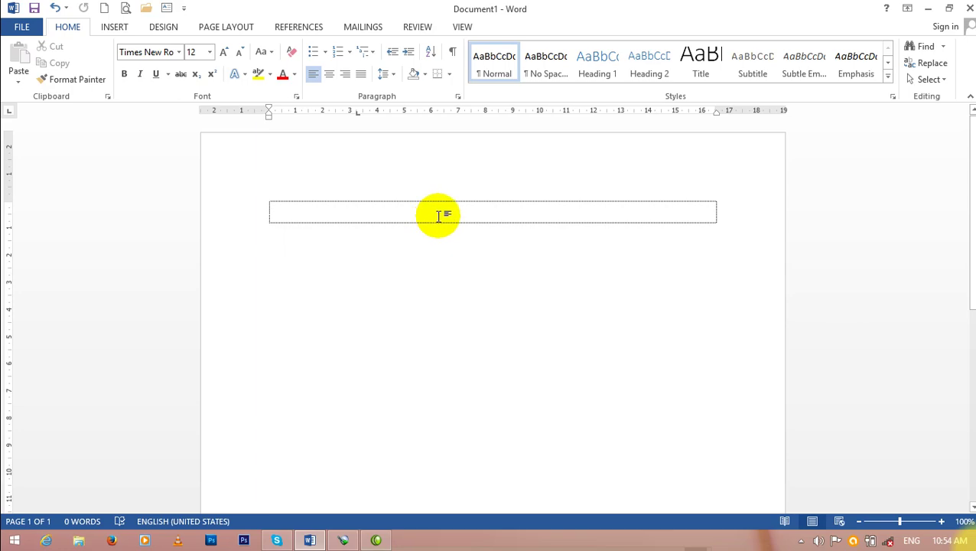
# Extend the table down the page with many empty rows.
pyautogui.press('Tab')
pyautogui.press('Tab')
pyautogui.press('Tab')
pyautogui.press('Tab')
pyautogui.press('Tab')
pyautogui.press('Tab')
pyautogui.press('Tab')
pyautogui.press('Tab')
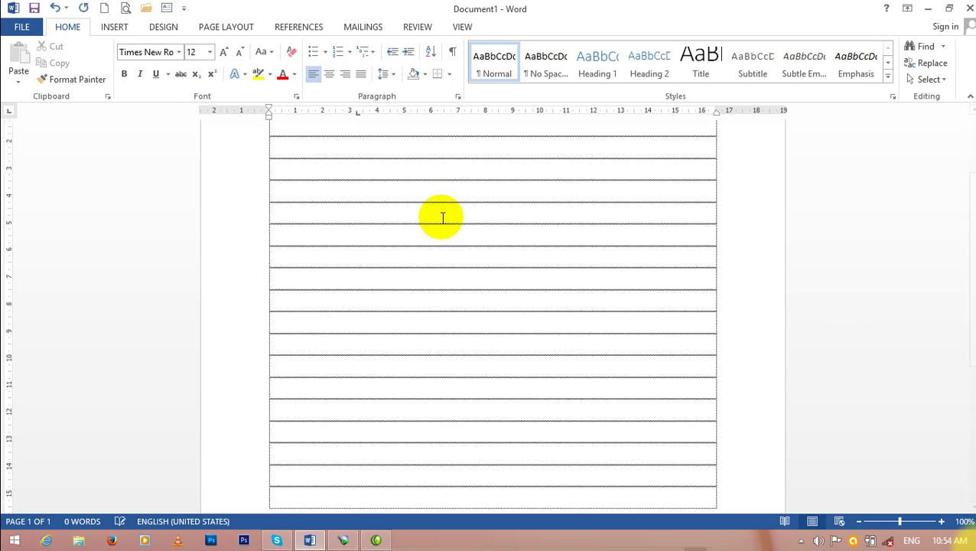
pyautogui.press('Tab')
pyautogui.press('Tab')
pyautogui.press('Tab')
pyautogui.scroll(5, 447, 209)
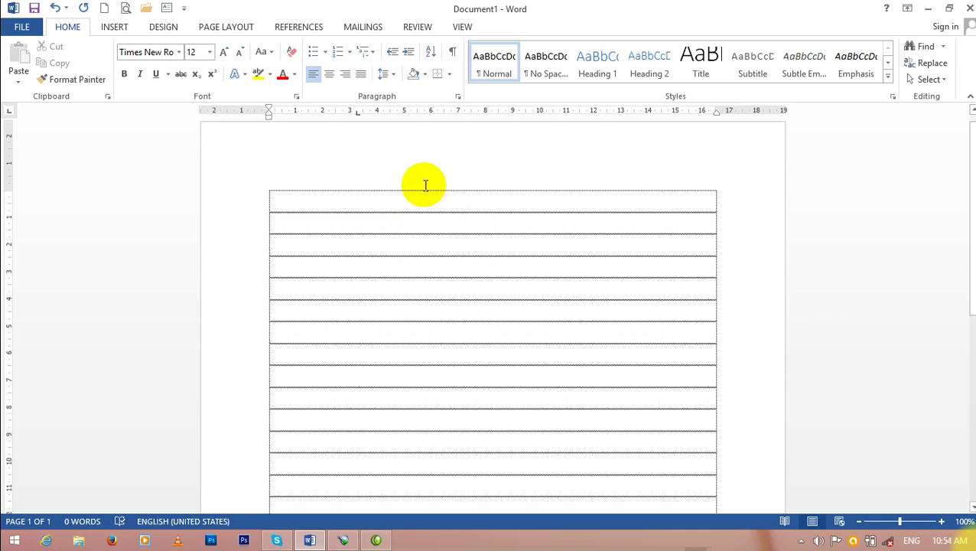
# Set the first row to centred Times New Roman 16 pt and remove the stray tab stop.
pyautogui.click(178, 52)
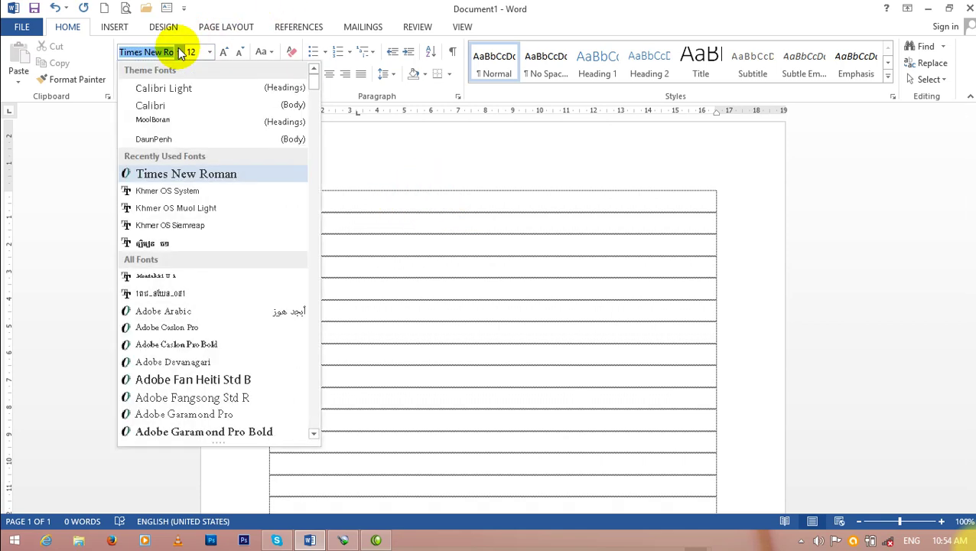
pyautogui.click(240, 174)
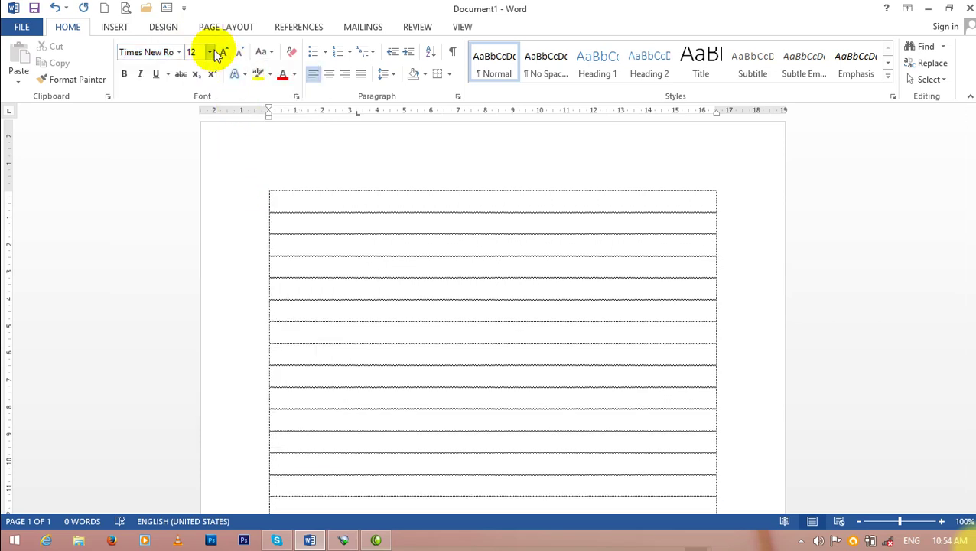
pyautogui.click(225, 52)
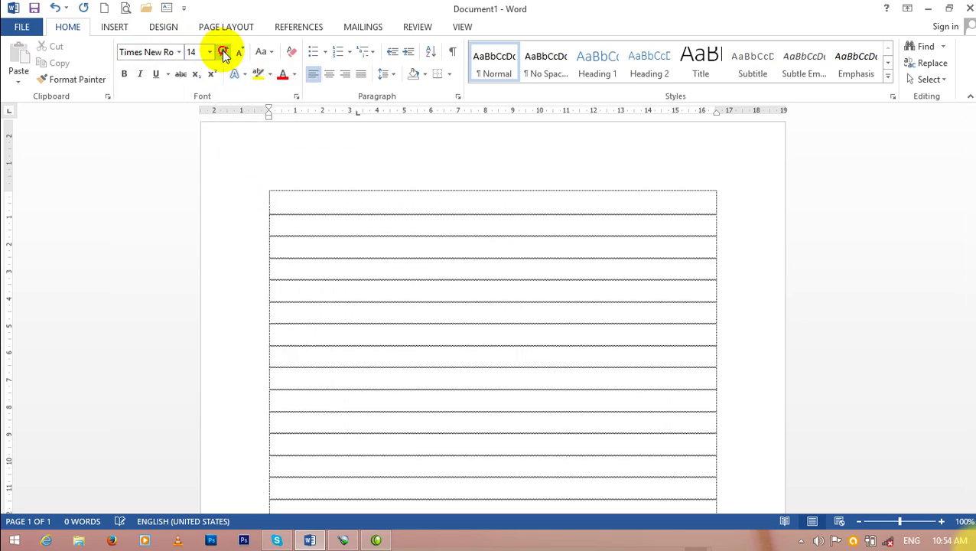
pyautogui.click(224, 52)
pyautogui.click(224, 52)
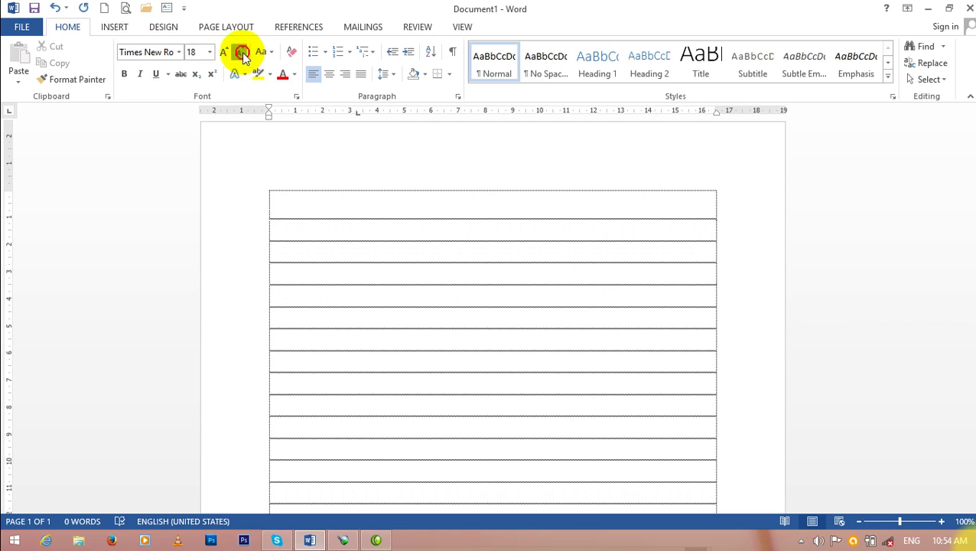
pyautogui.click(245, 55)
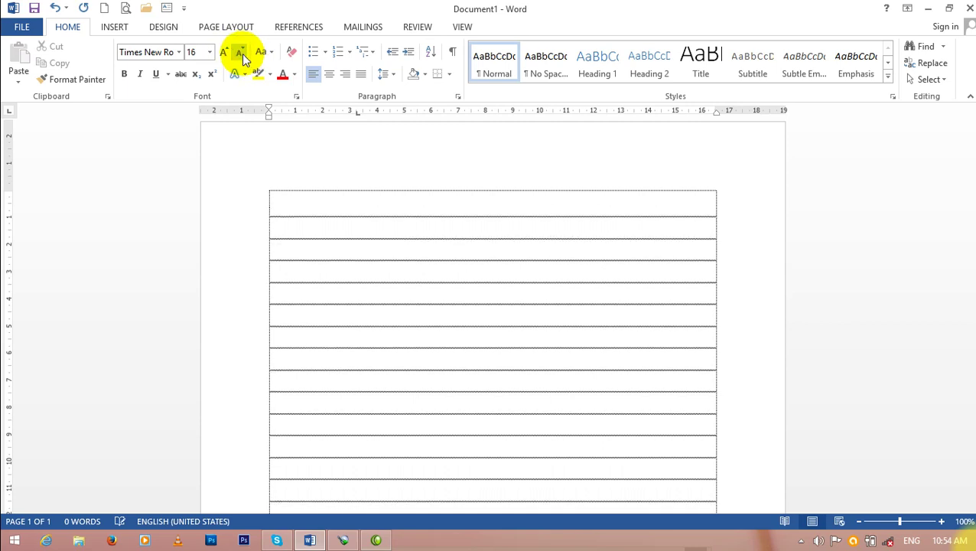
pyautogui.click(329, 73)
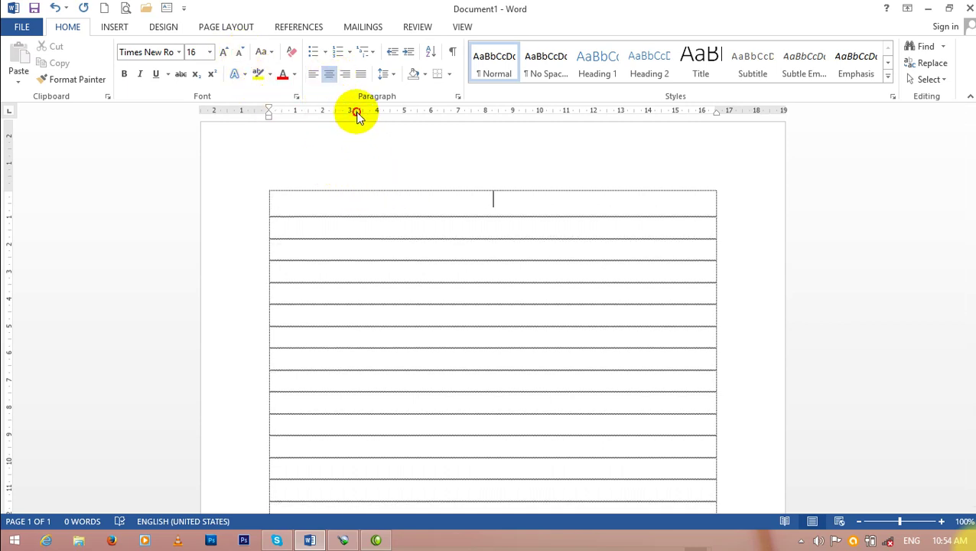
pyautogui.moveTo(357, 111); pyautogui.dragTo(356, 153)
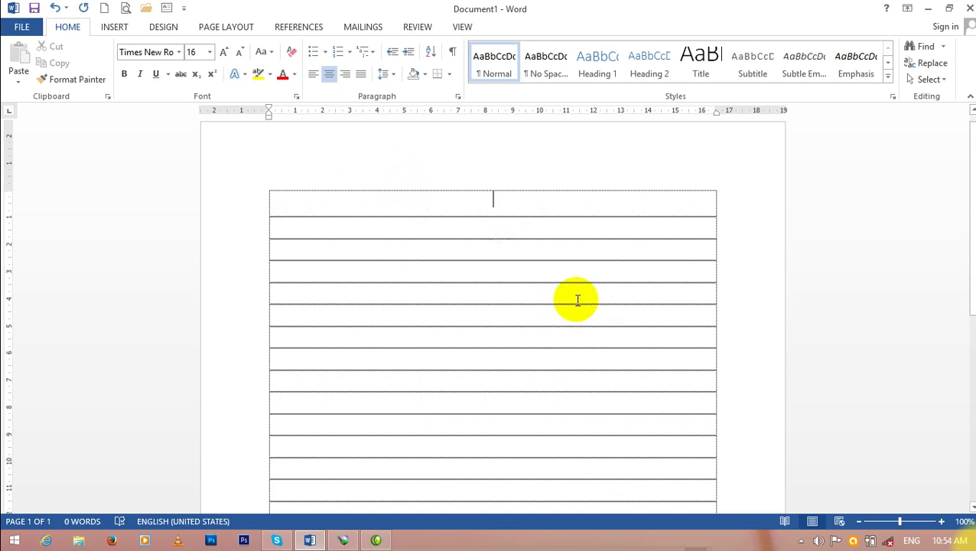
# Type 'Exercises 02' in the first row, give it a single underline, and move to the second row.
pyautogui.write('Exer')
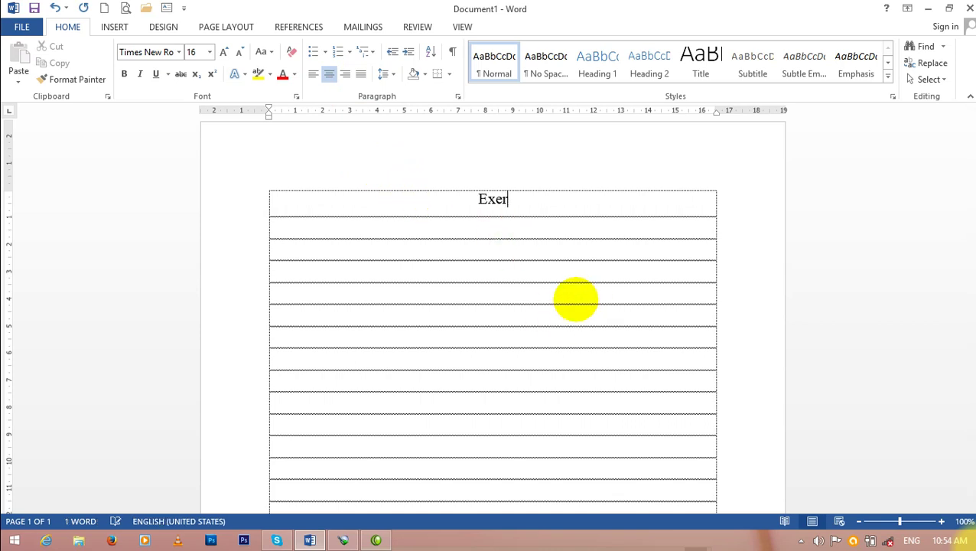
pyautogui.write('cis')
pyautogui.write('es 0')
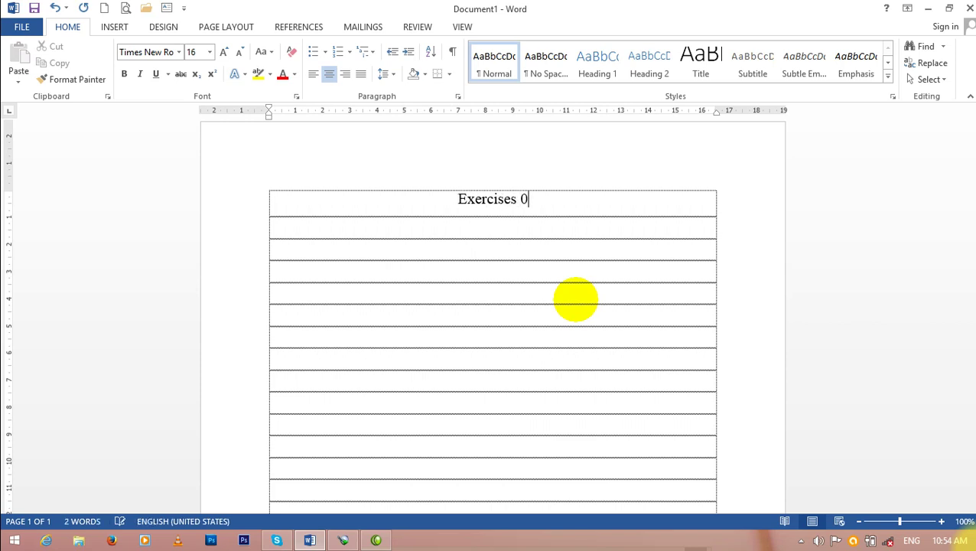
pyautogui.write('2')
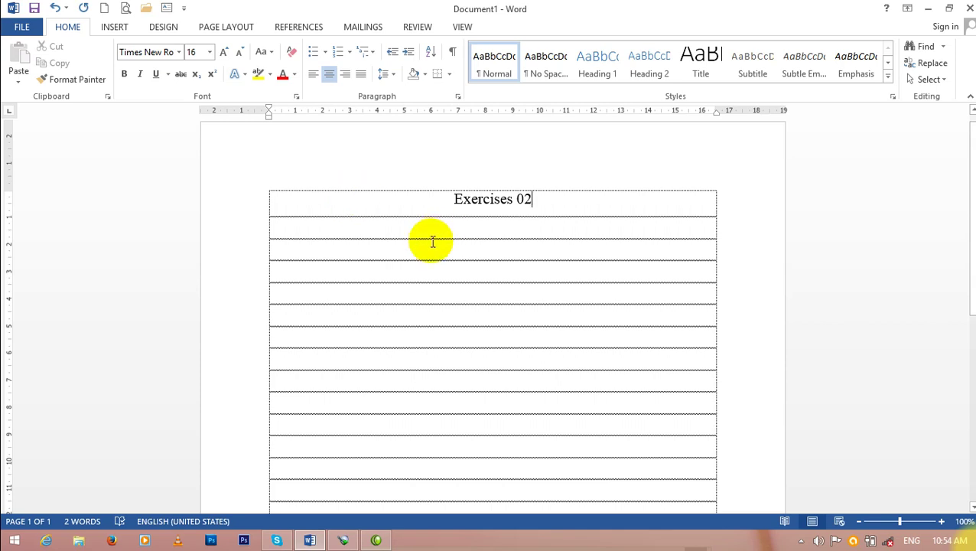
pyautogui.moveTo(452, 199); pyautogui.dragTo(542, 200)
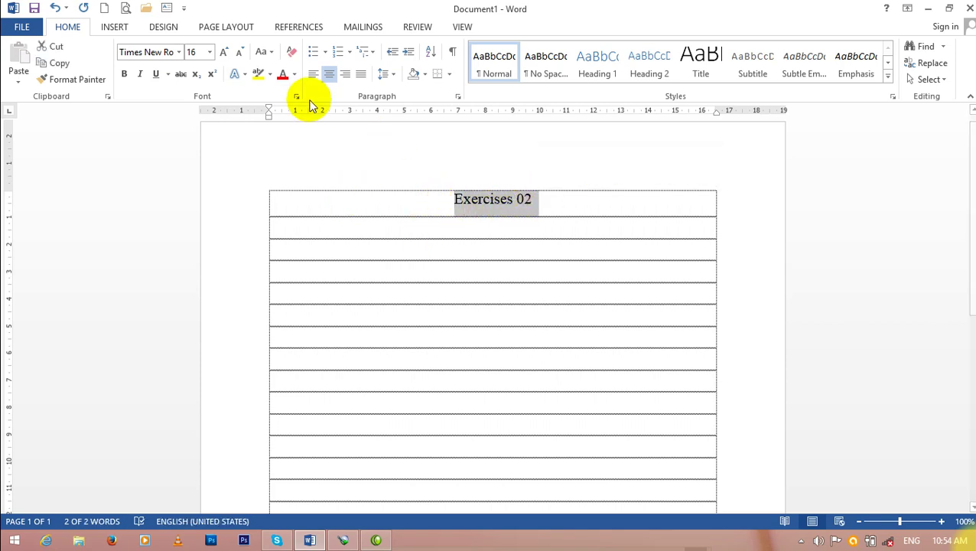
pyautogui.click(168, 75)
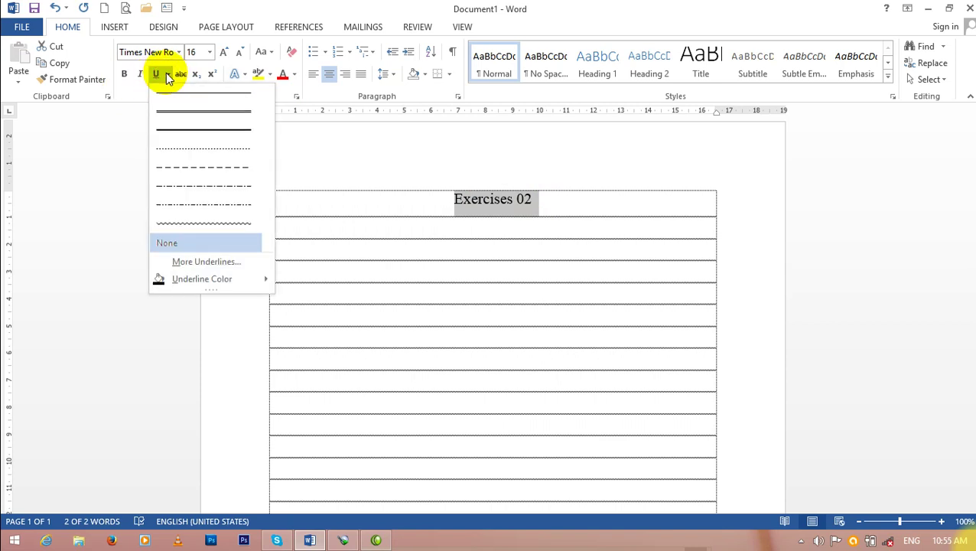
pyautogui.click(196, 112)
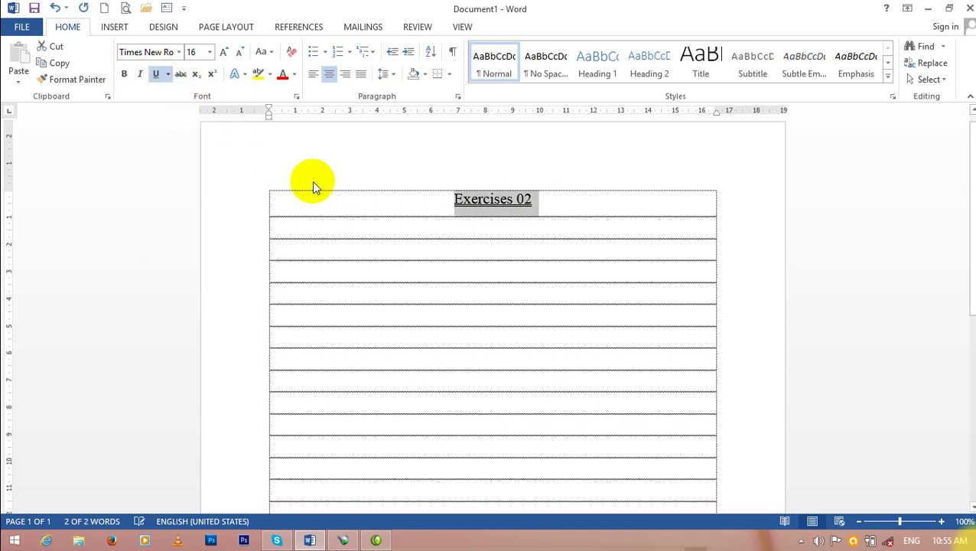
pyautogui.click(540, 204)
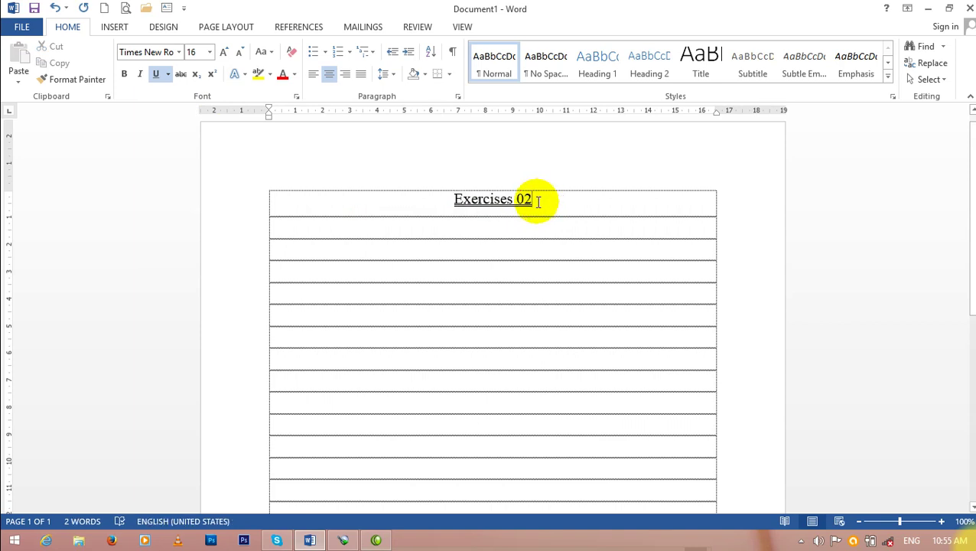
pyautogui.press('Return')
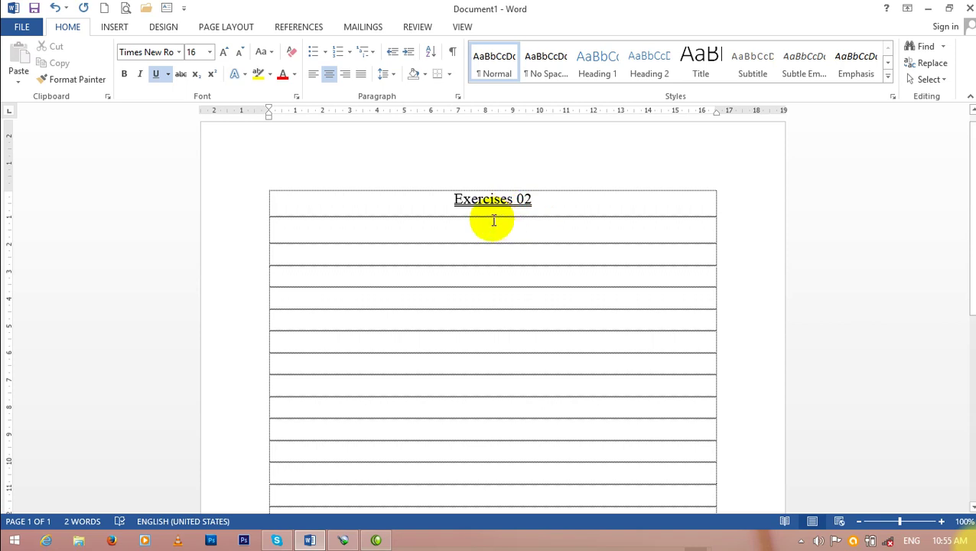
# With underline off, type 'CURRICULUM VITAE' in the second row and move down to the third row.
pyautogui.click(156, 75)
pyautogui.write('CURR')
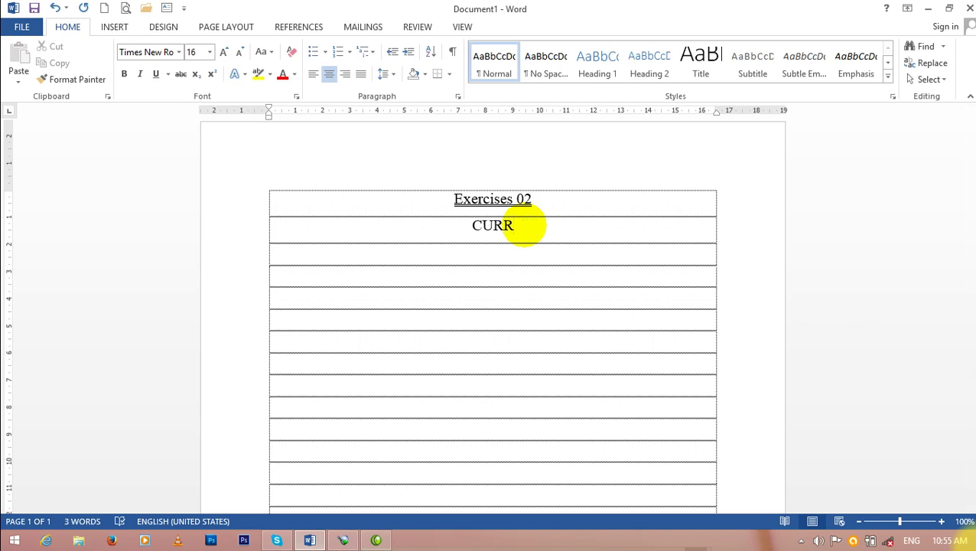
pyautogui.write('IC')
pyautogui.write('UL')
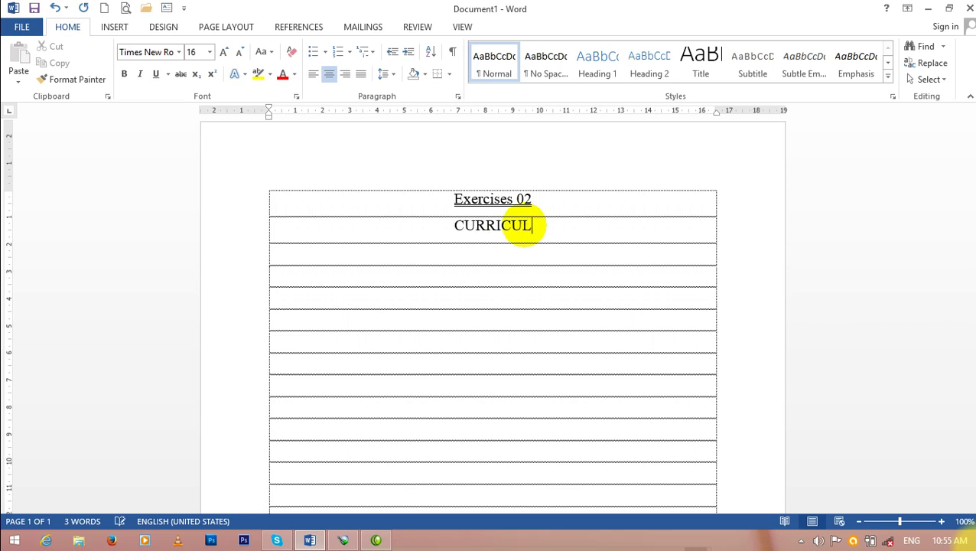
pyautogui.write('UM VI')
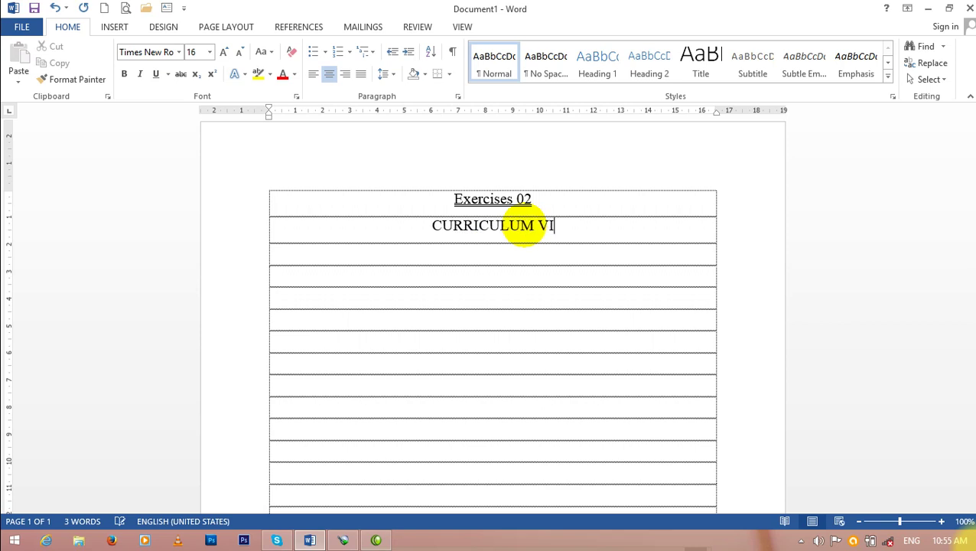
pyautogui.write('TA')
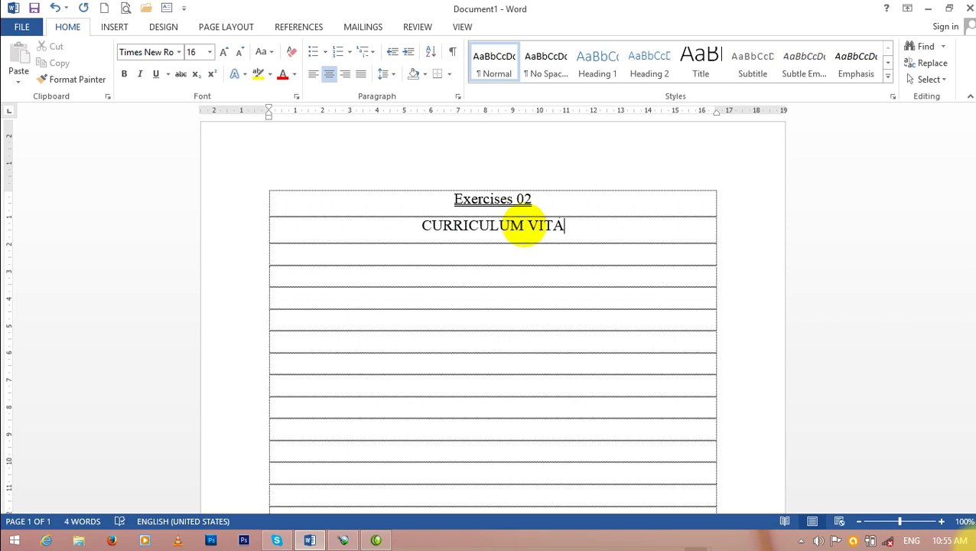
pyautogui.write('E')
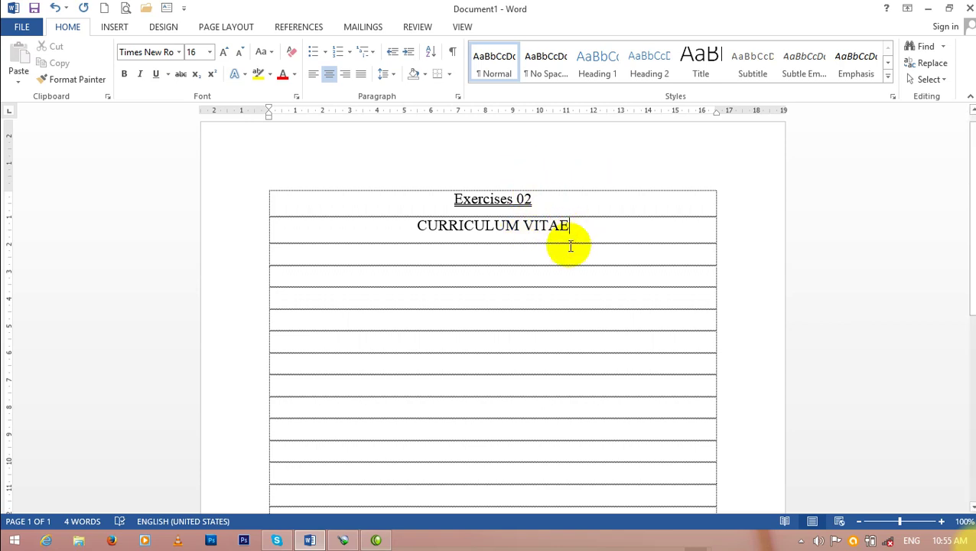
pyautogui.press('Down')
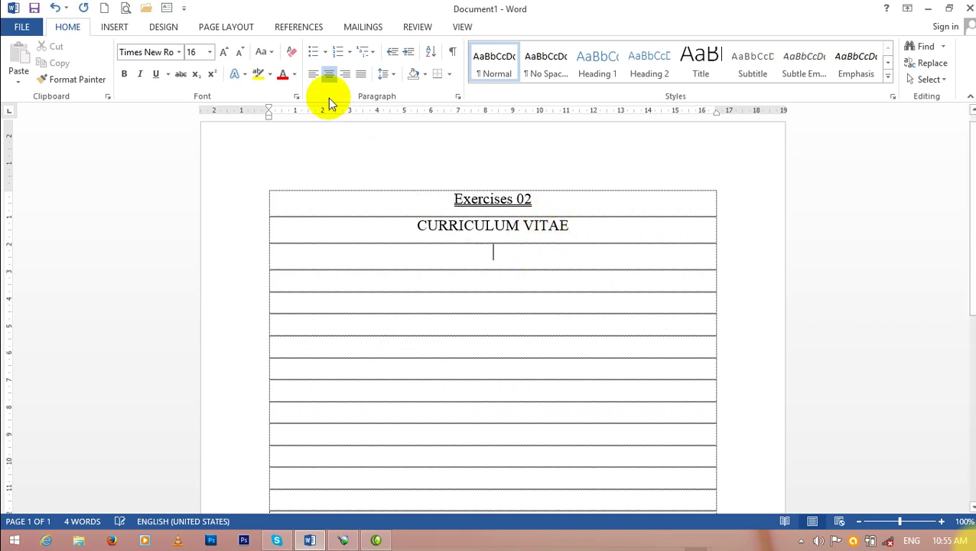
# Left-align the third row and reduce the name line to 12 point.
pyautogui.click(313, 74)
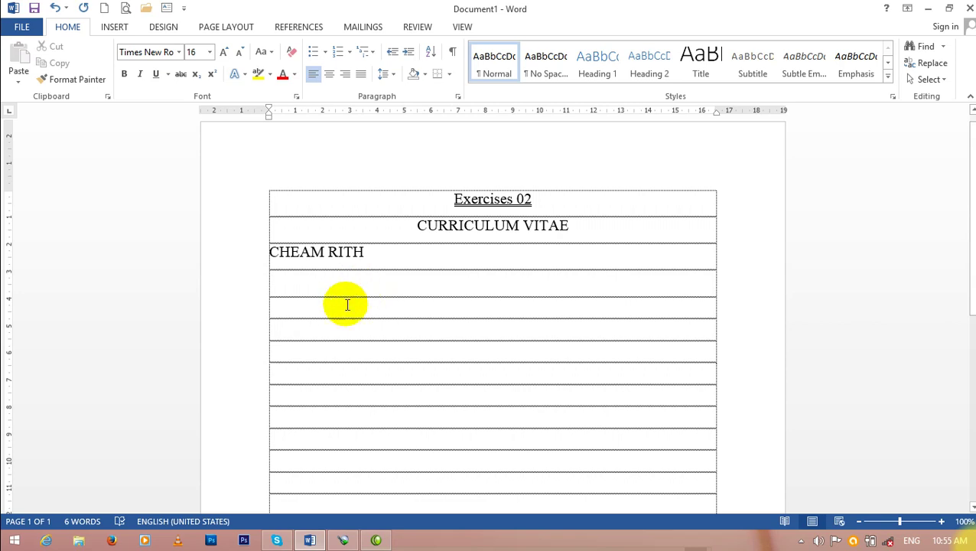
pyautogui.click(240, 52)
pyautogui.click(241, 52)
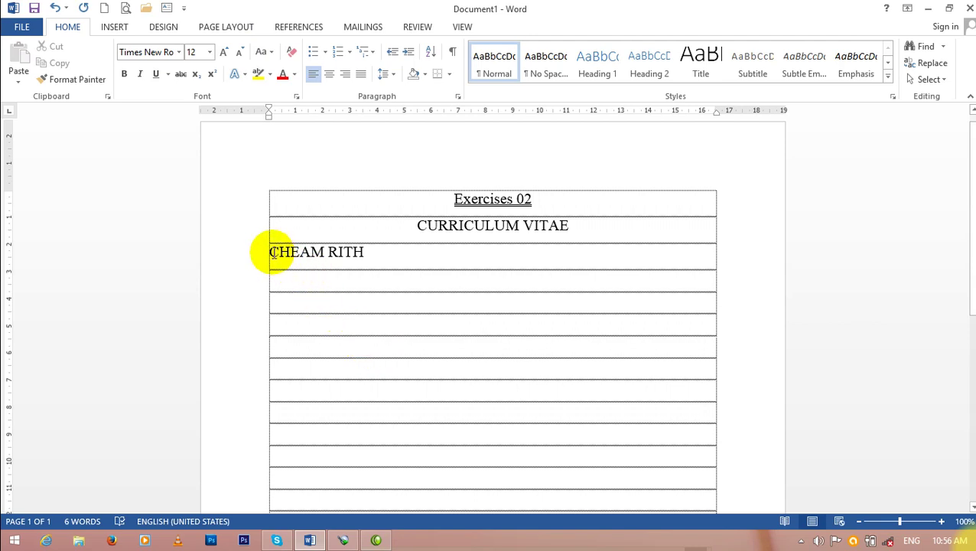
pyautogui.moveTo(269, 252); pyautogui.dragTo(380, 261)
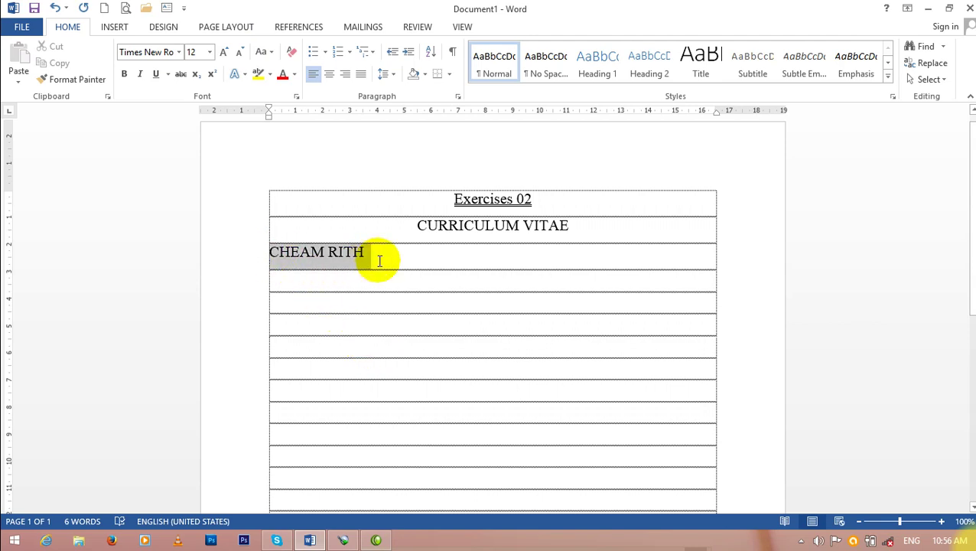
pyautogui.click(240, 52)
pyautogui.click(240, 52)
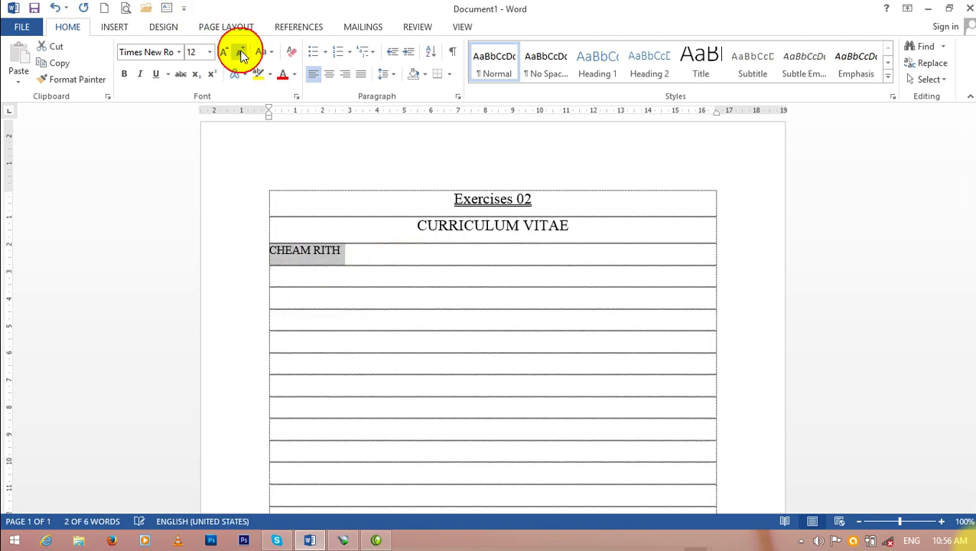
pyautogui.click(296, 273)
# Type placeholder text 'xcvxzvcxzcvz' and 'cvxz' into the next two rows.
pyautogui.write('xcvxzvcxzcvz')
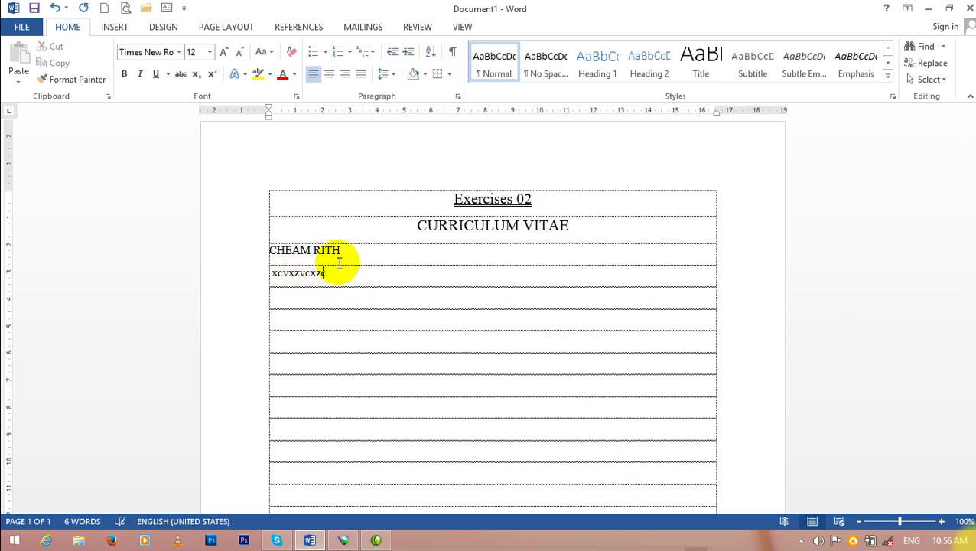
pyautogui.press('Down')
pyautogui.write('cvxz')
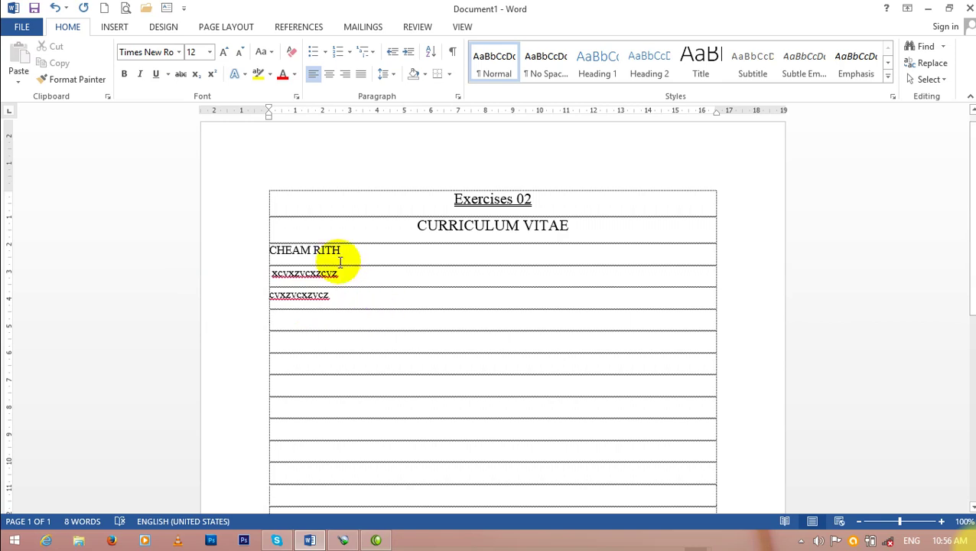
# Open Borders and Shading from Page Setup's Layout tab and pick the thick double line style.
pyautogui.click(220, 29)
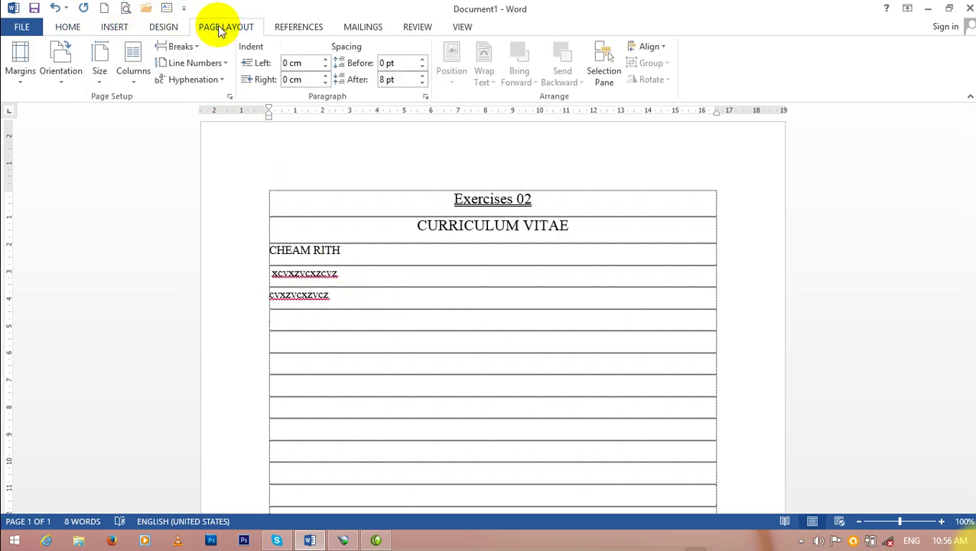
pyautogui.click(229, 96)
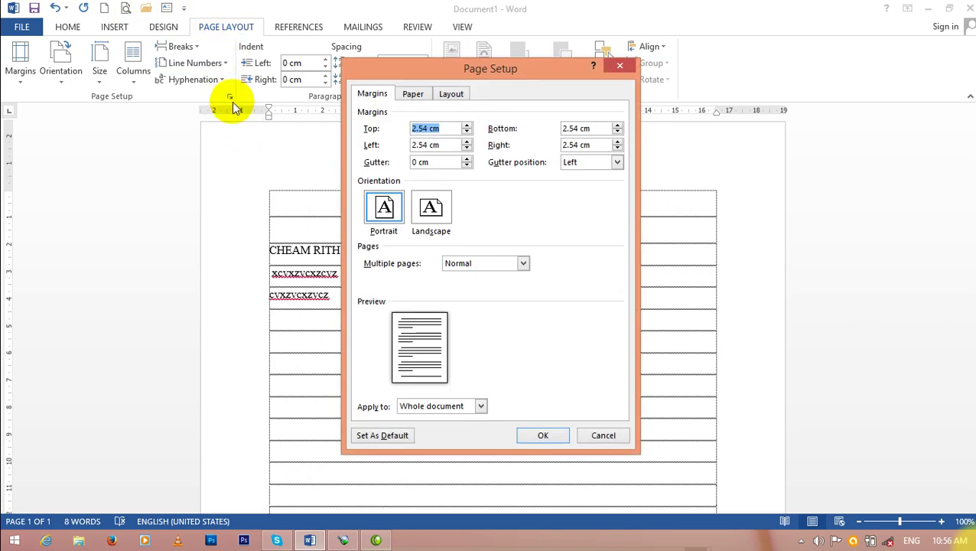
pyautogui.click(451, 94)
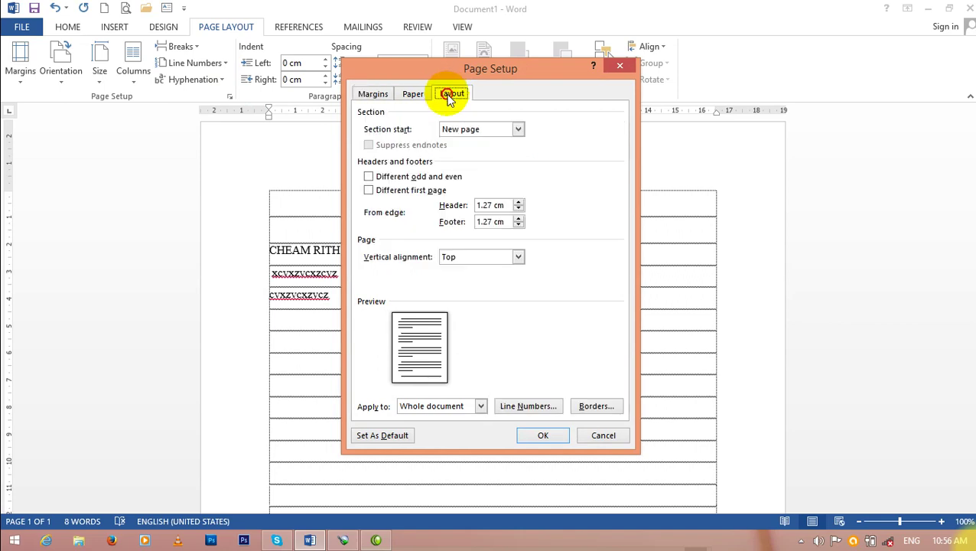
pyautogui.click(588, 406)
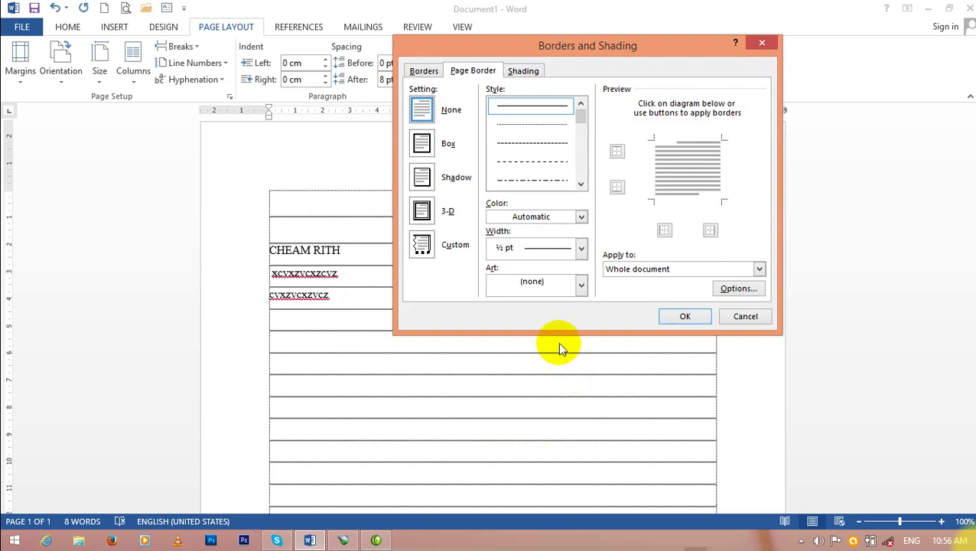
pyautogui.click(424, 71)
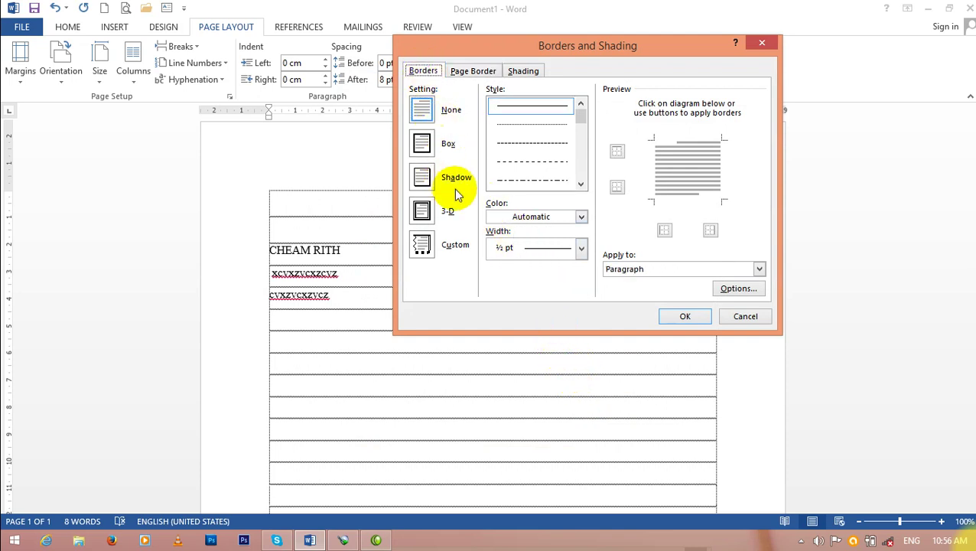
pyautogui.click(581, 184)
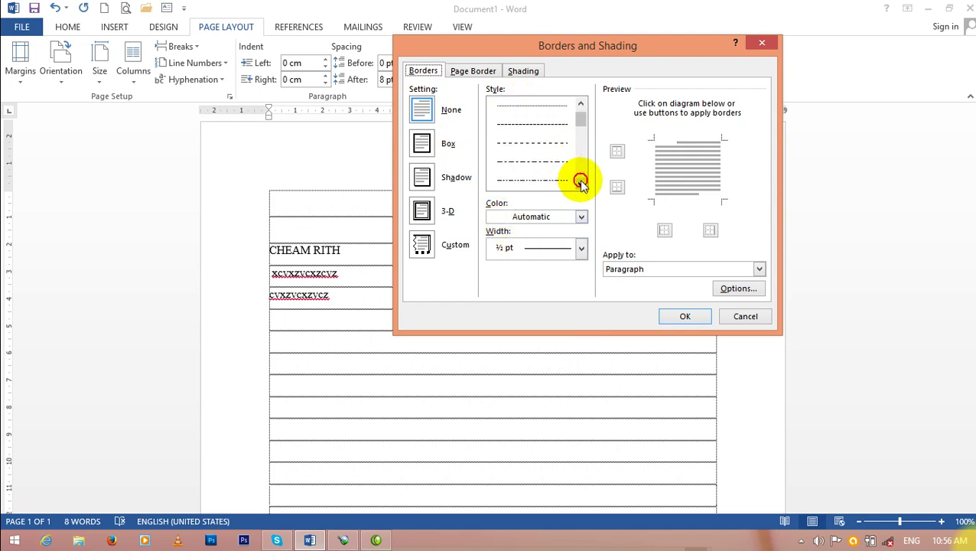
pyautogui.click(581, 184)
pyautogui.click(581, 184)
pyautogui.click(581, 184)
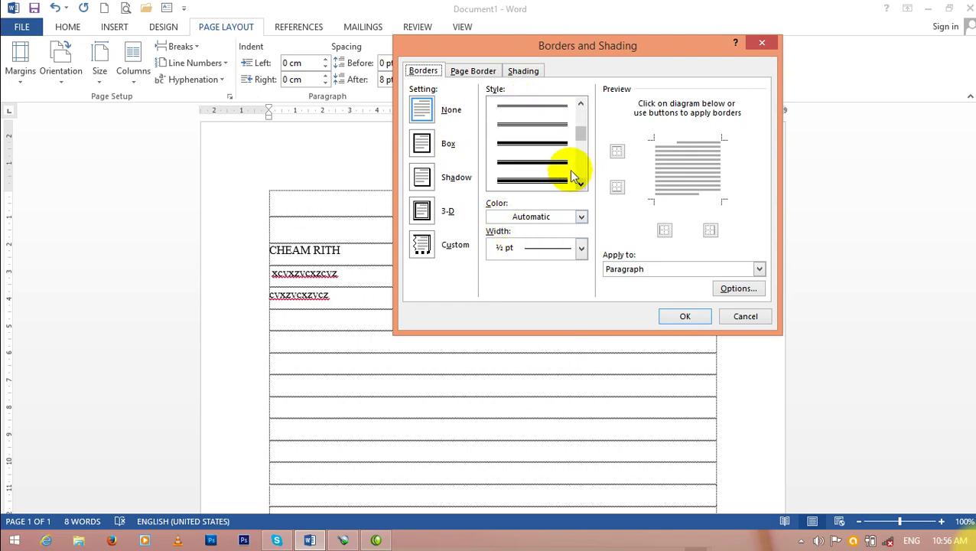
pyautogui.click(549, 145)
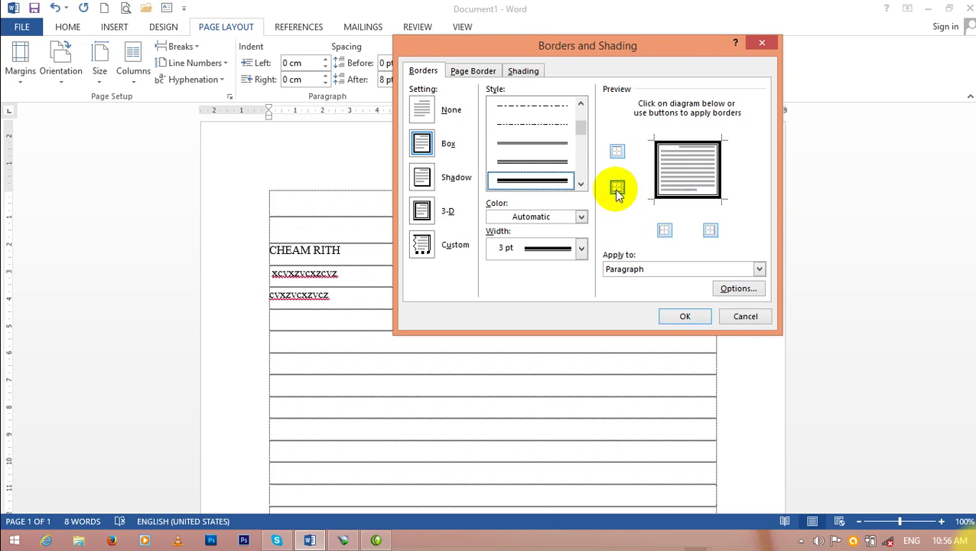
# Keep only the top side of the 3 pt double border and apply it to the paragraph.
pyautogui.click(666, 231)
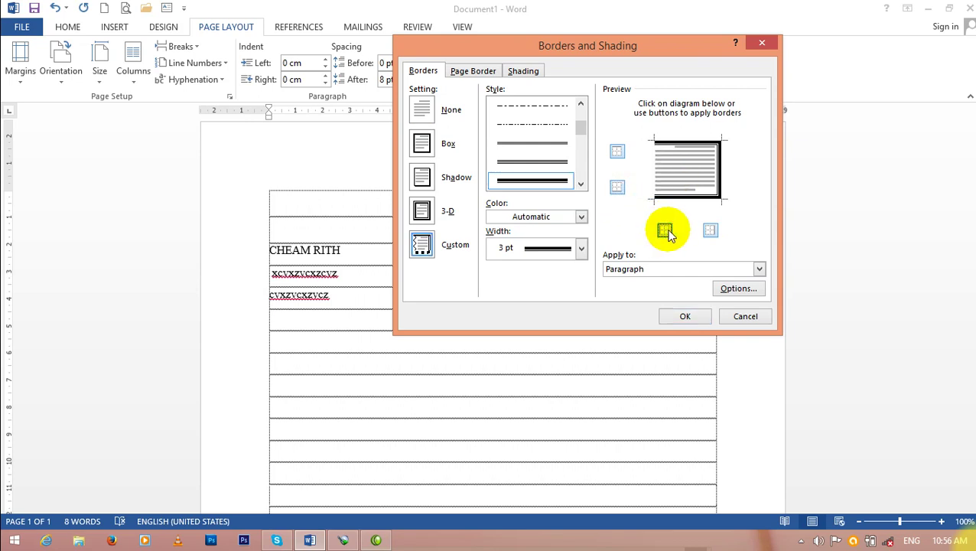
pyautogui.click(713, 231)
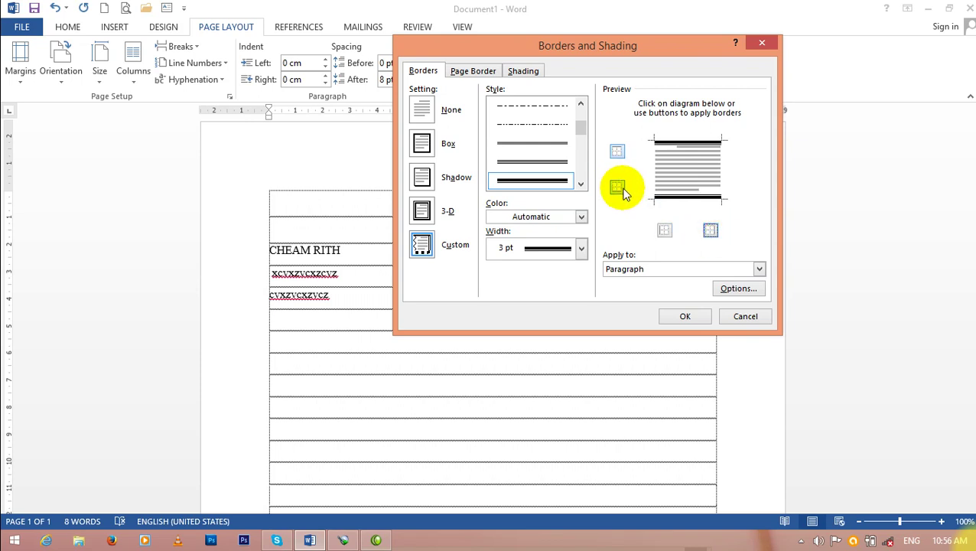
pyautogui.click(618, 188)
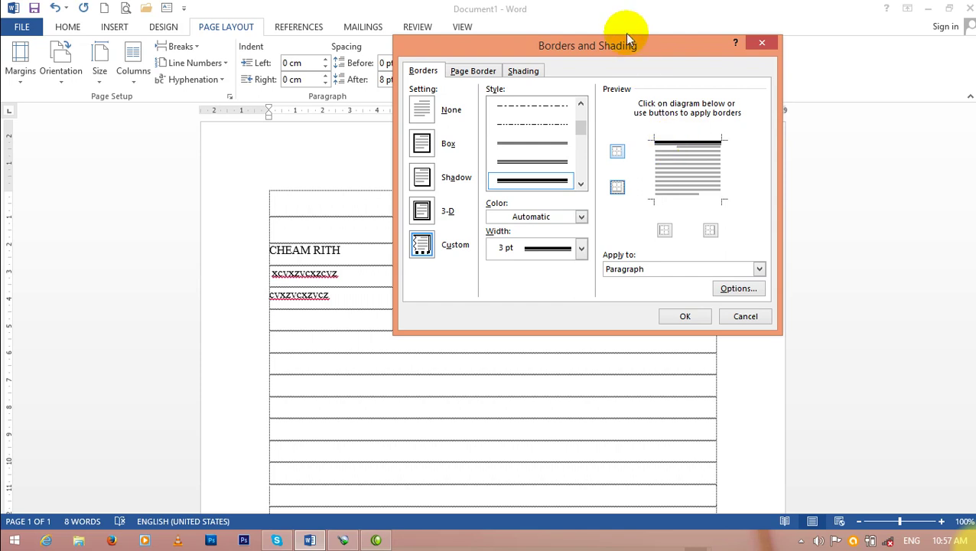
pyautogui.moveTo(624, 33); pyautogui.dragTo(768, 44)
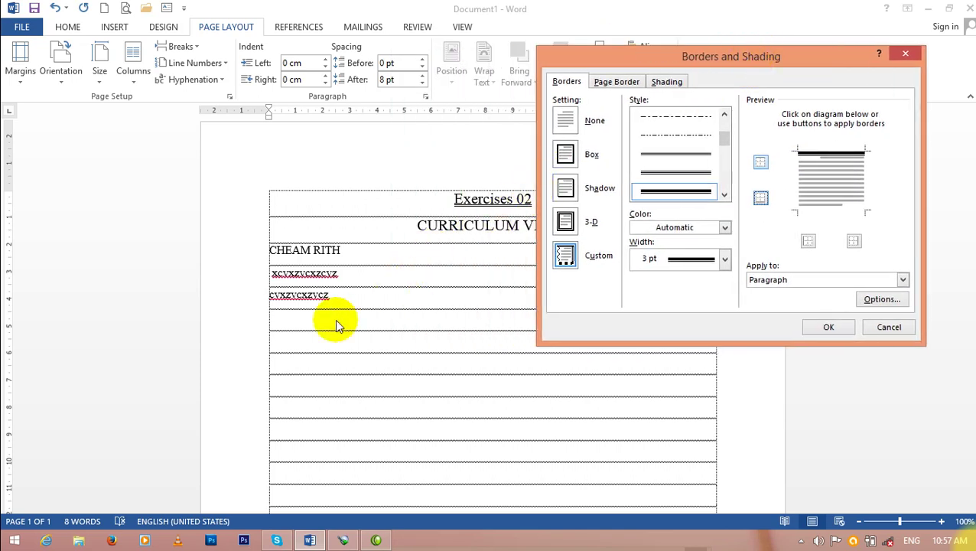
pyautogui.click(334, 294)
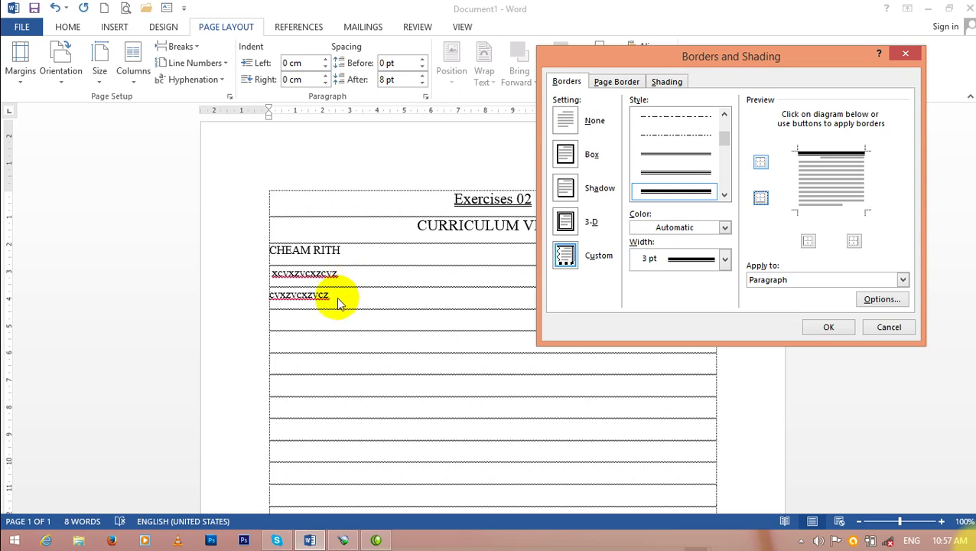
pyautogui.click(818, 208)
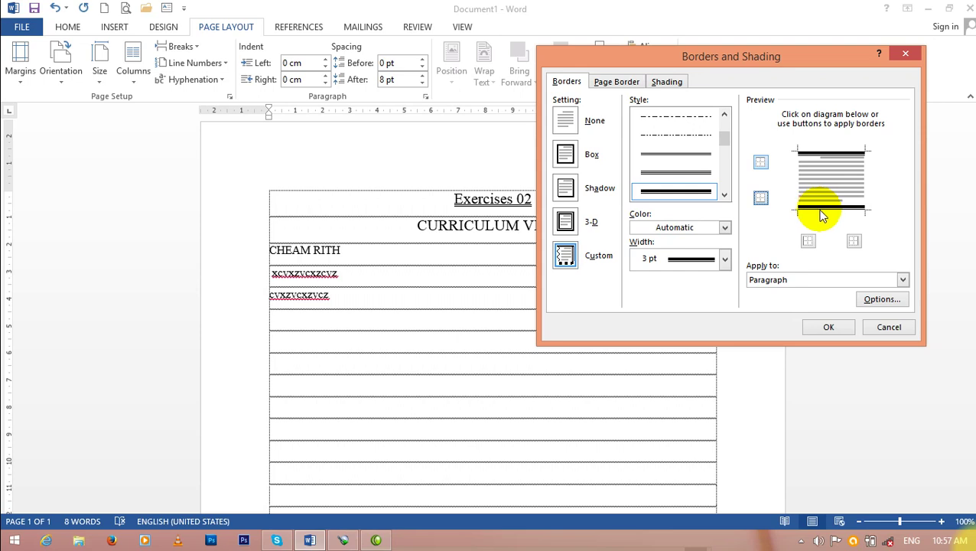
pyautogui.click(820, 213)
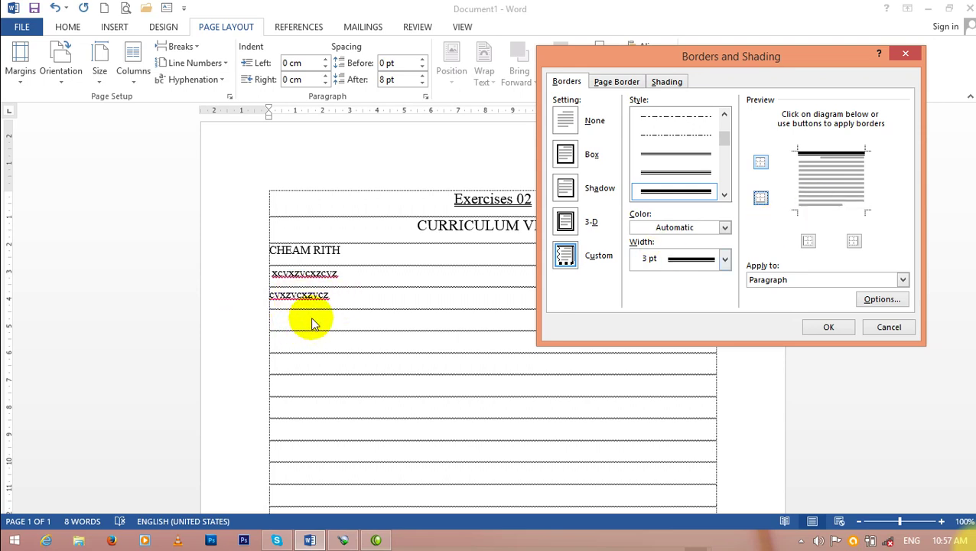
pyautogui.click(825, 159)
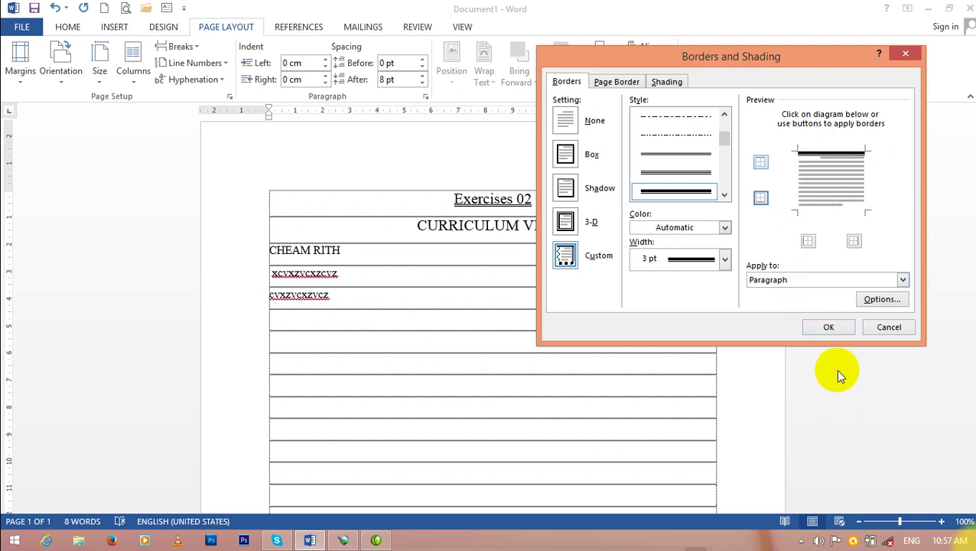
pyautogui.click(829, 328)
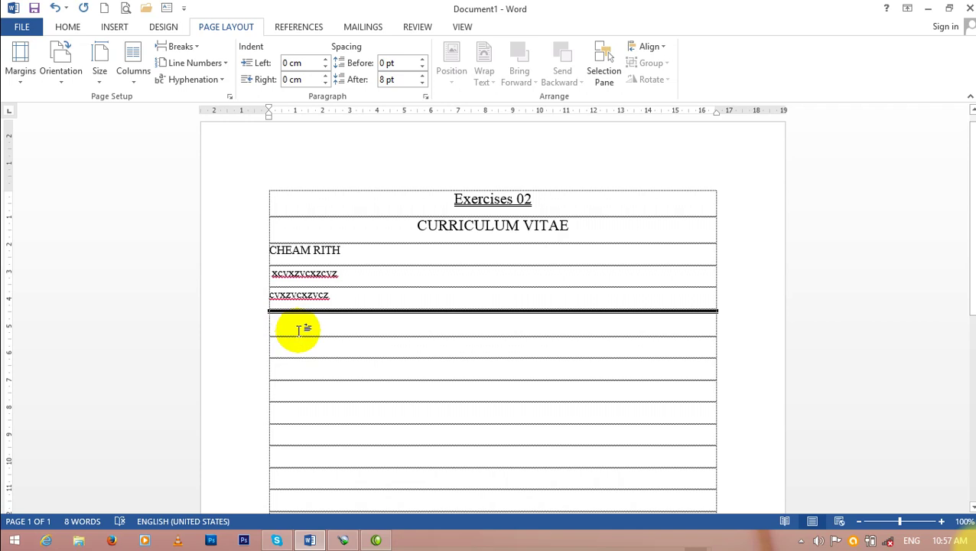
# Type 'PERSONAL DATA' in the row below the border line and select it.
pyautogui.click(298, 329)
pyautogui.write('p')
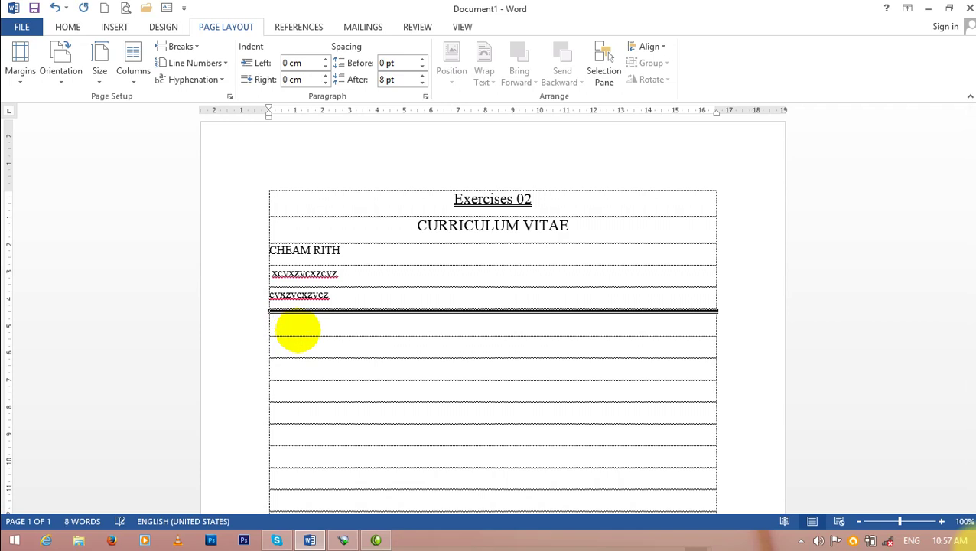
pyautogui.write('PERS')
pyautogui.write('ONAL')
pyautogui.write('DATA')
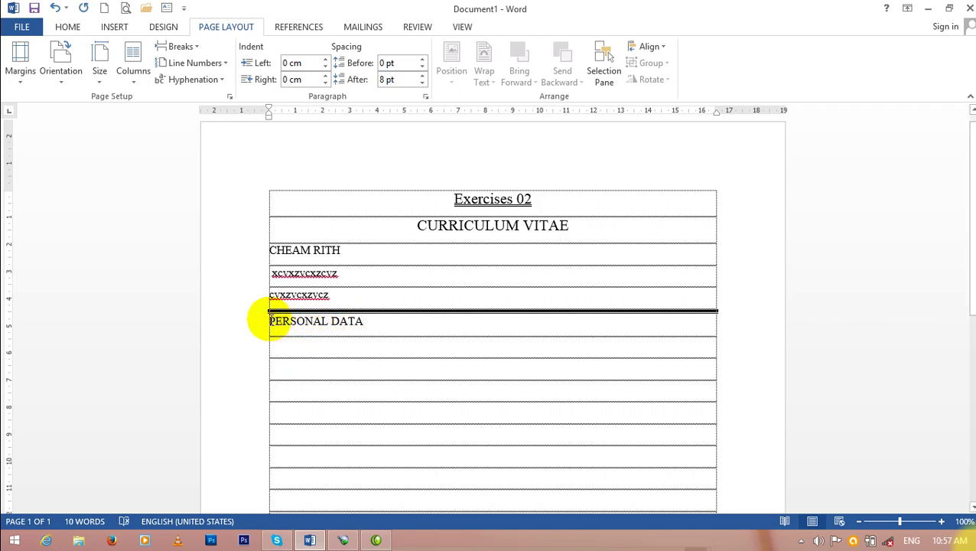
pyautogui.moveTo(264, 321); pyautogui.dragTo(367, 321)
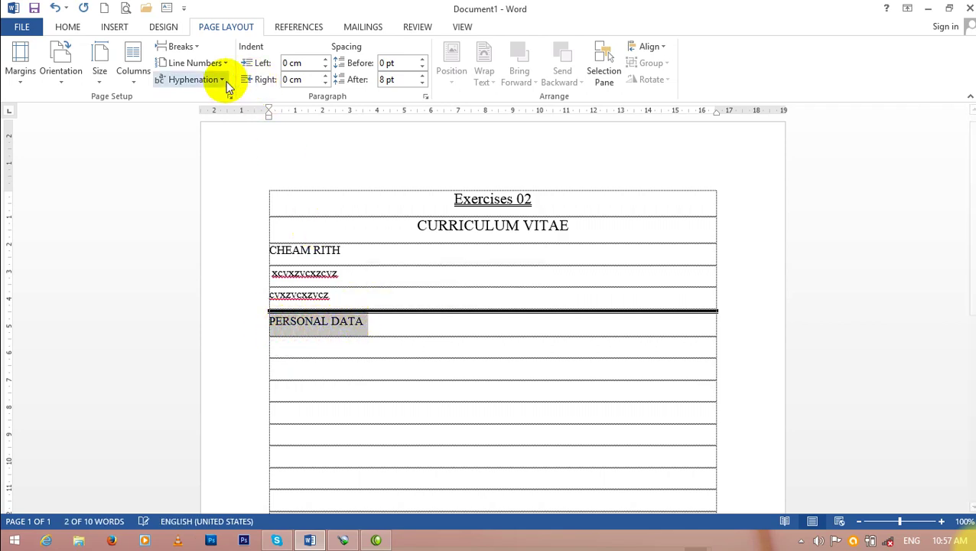
# Make PERSONAL DATA bold with a words-only underline.
pyautogui.click(61, 27)
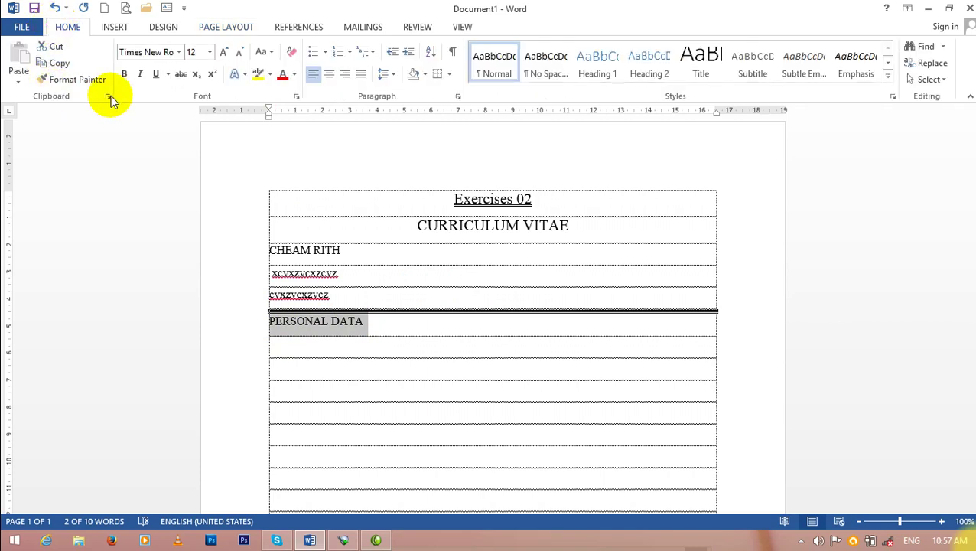
pyautogui.click(124, 74)
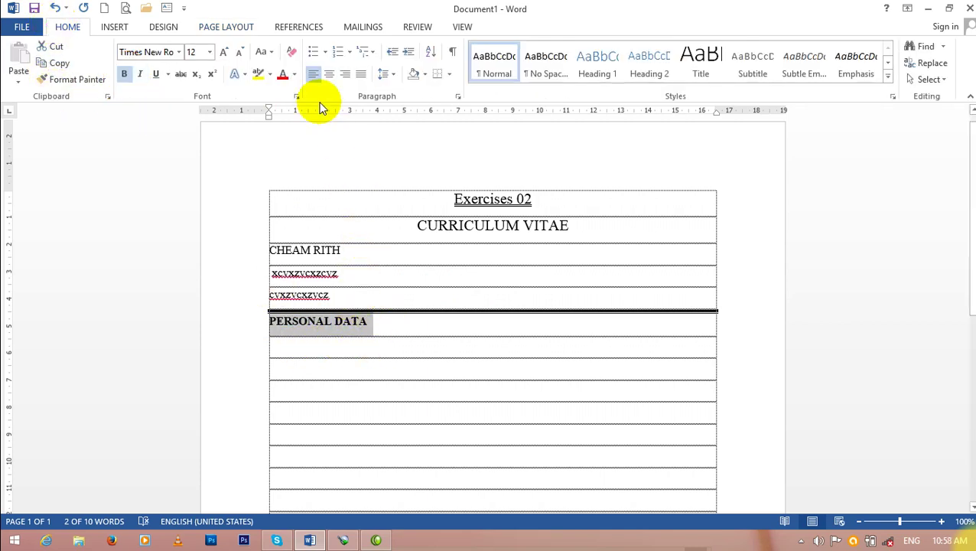
pyautogui.click(297, 95)
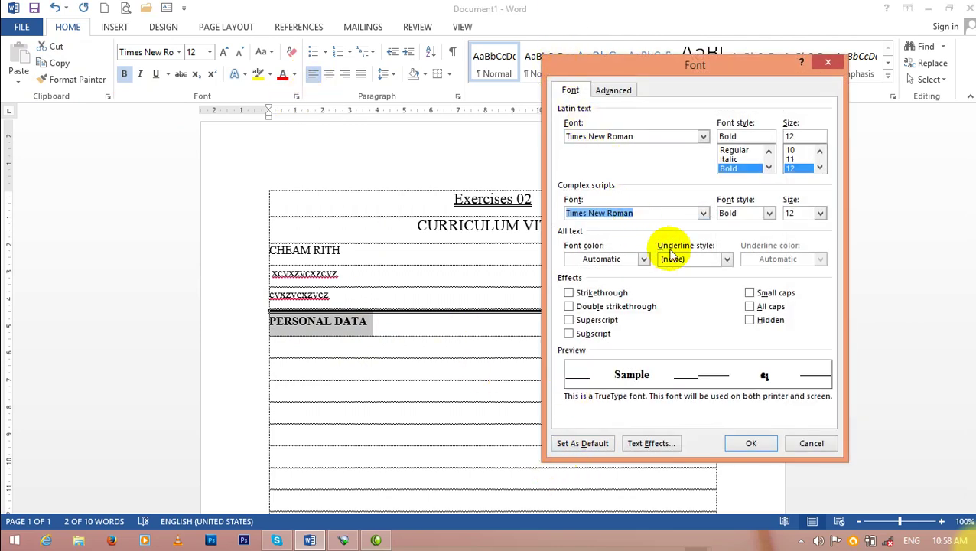
pyautogui.click(725, 260)
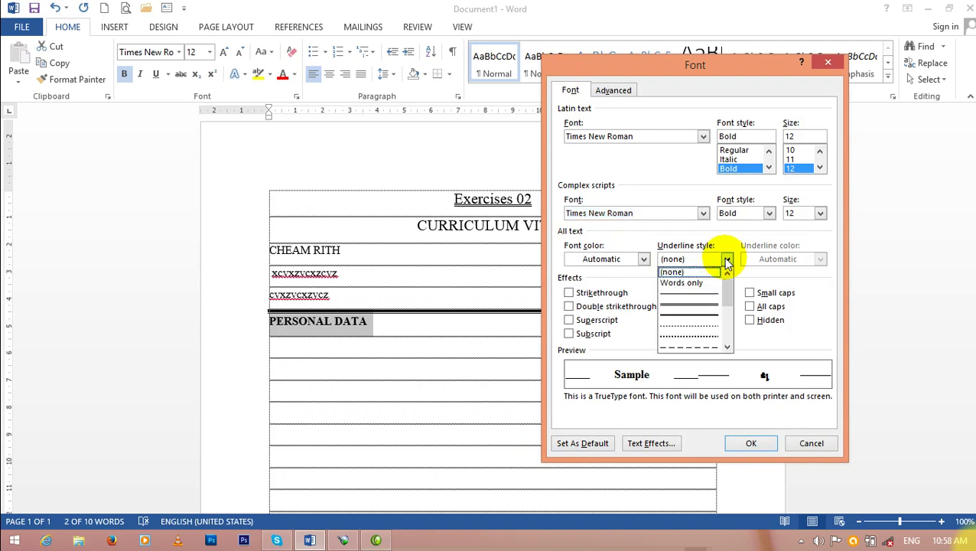
pyautogui.click(693, 284)
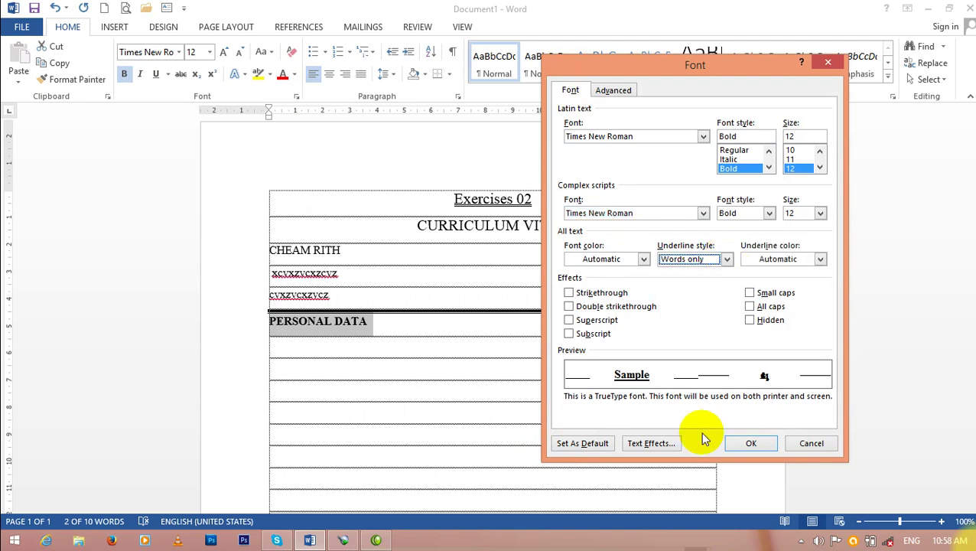
pyautogui.click(742, 443)
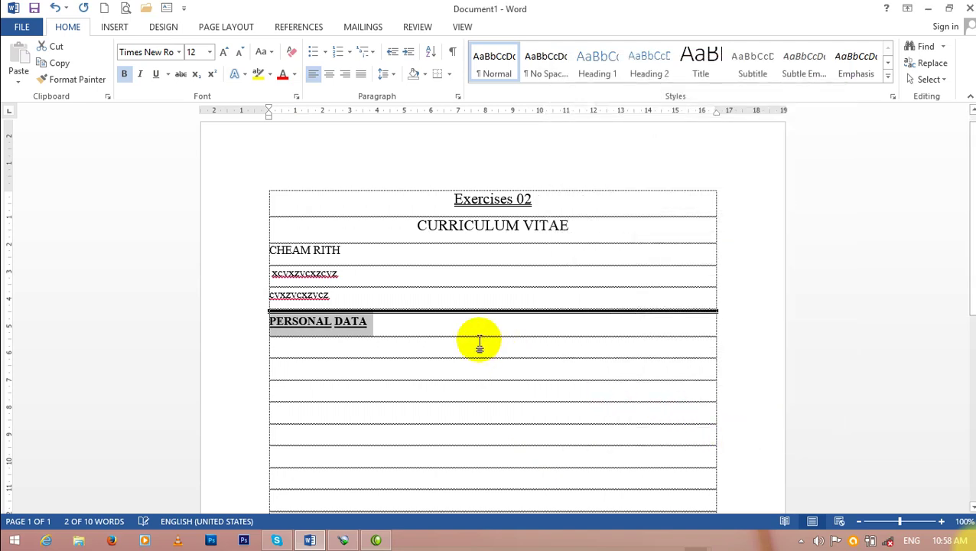
pyautogui.click(366, 325)
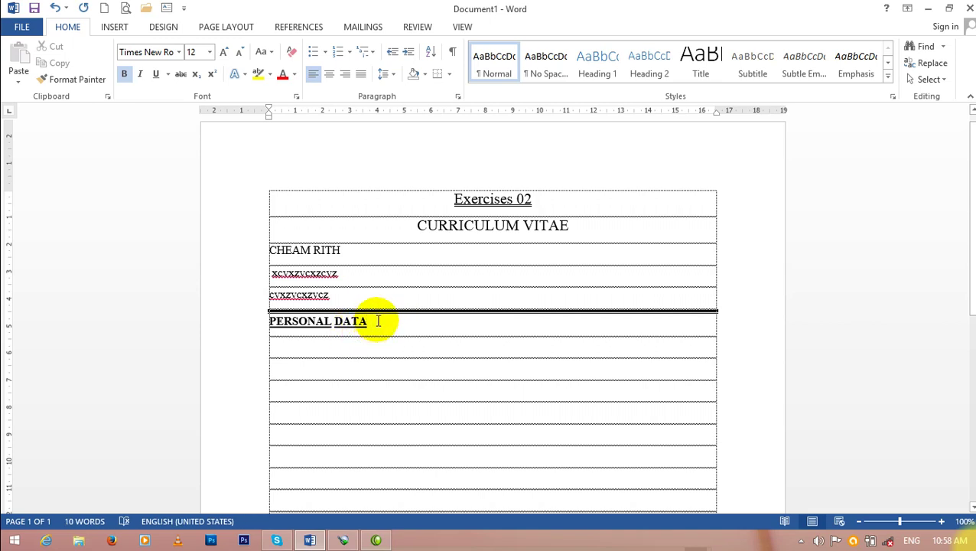
# Insert an empty line above PERSONAL DATA and turn bold off for the row below.
pyautogui.click(267, 322)
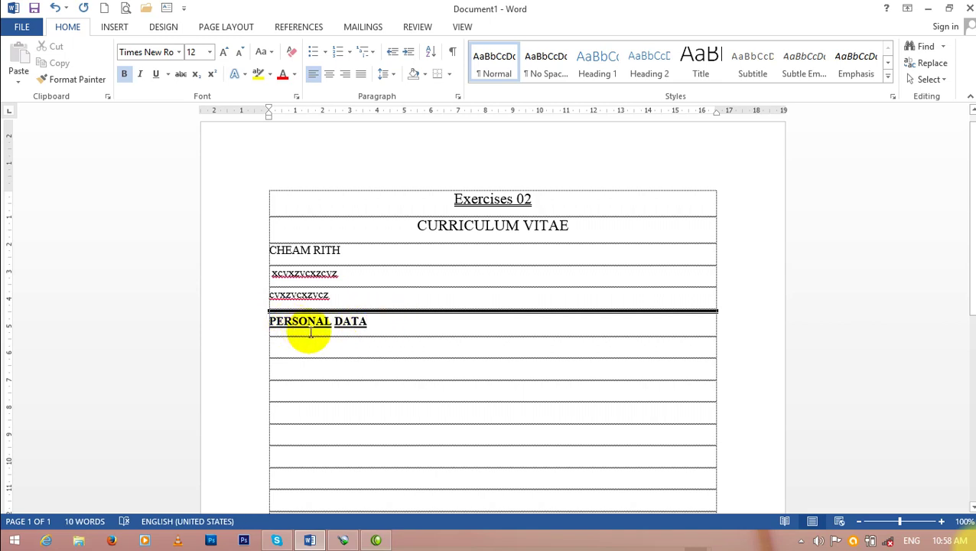
pyautogui.press('Return')
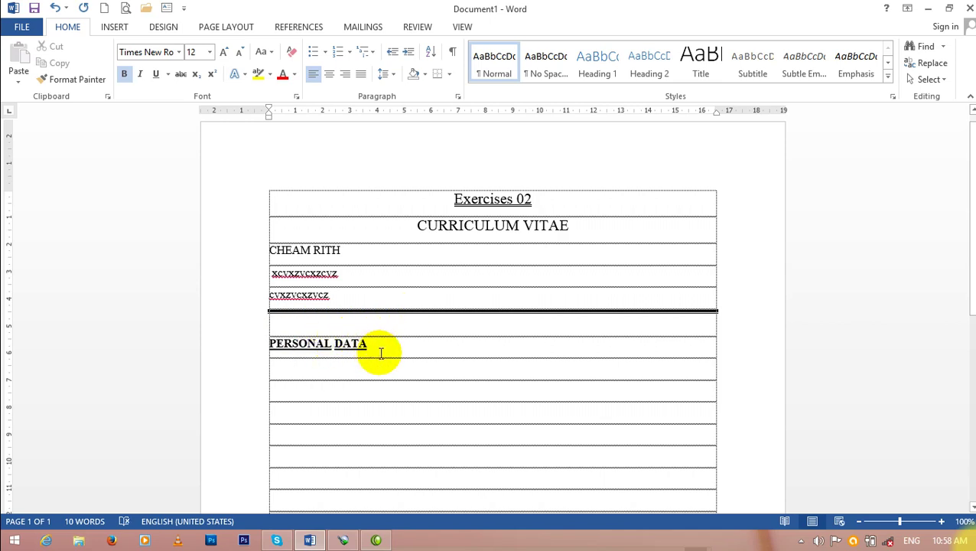
pyautogui.click(379, 346)
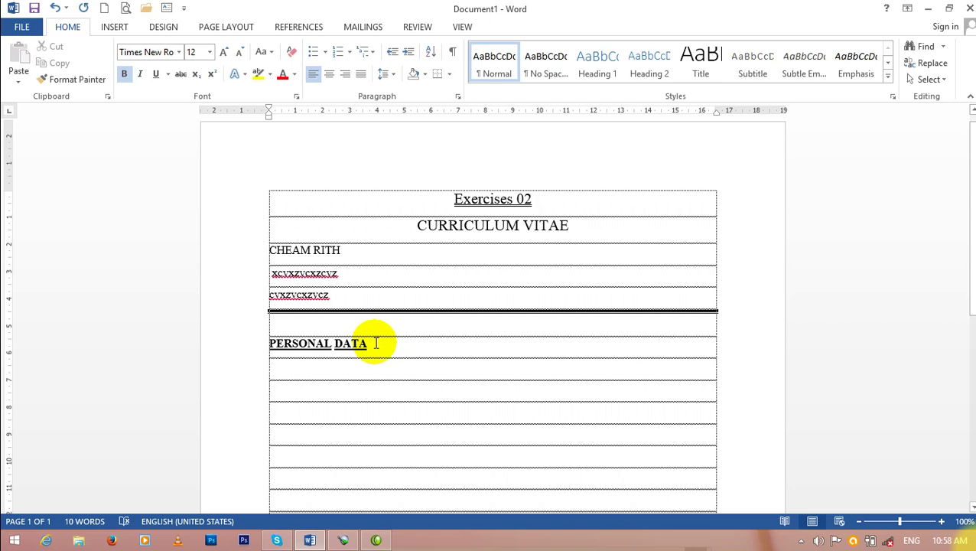
pyautogui.click(124, 74)
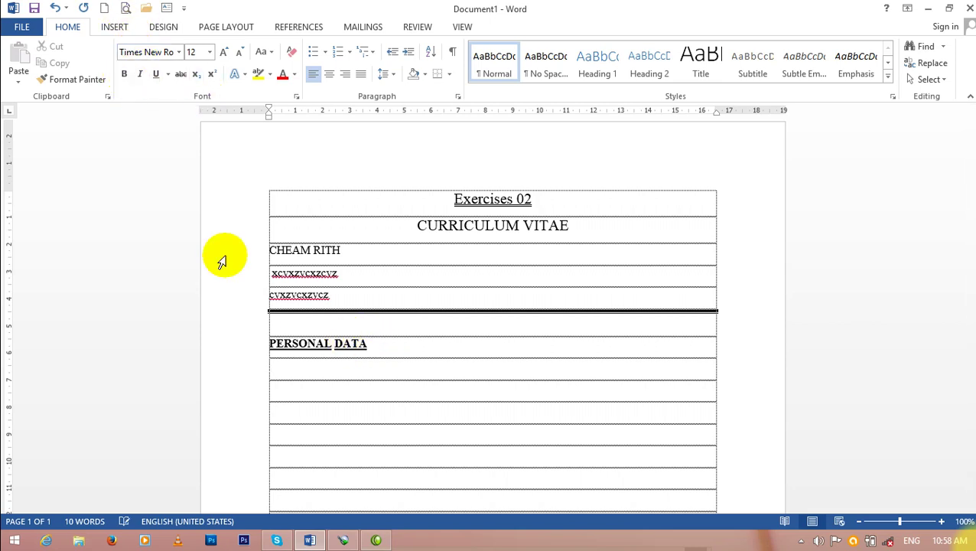
pyautogui.click(352, 364)
pyautogui.write('FD')
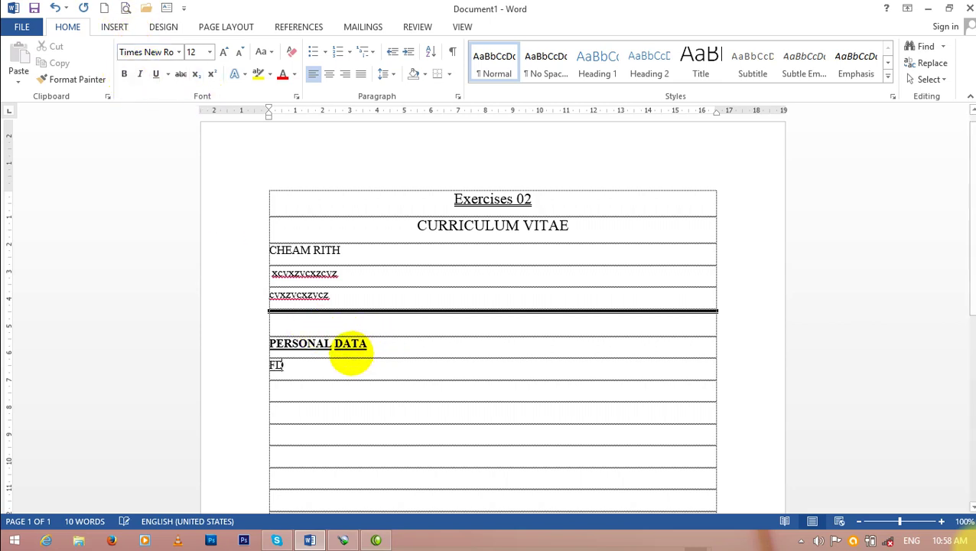
pyautogui.press('BackSpace')
pyautogui.press('BackSpace')
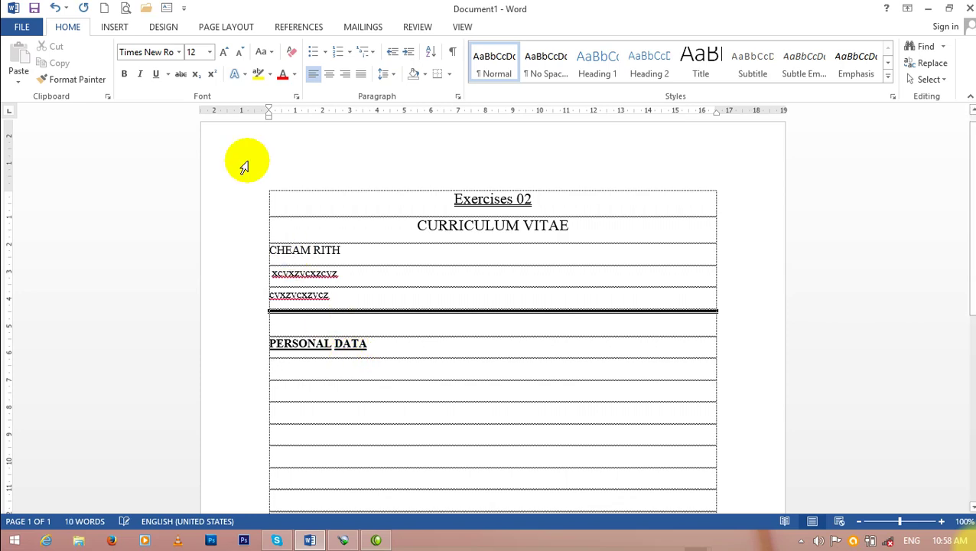
# Set the underline style to (none) for the row below PERSONAL DATA.
pyautogui.click(296, 98)
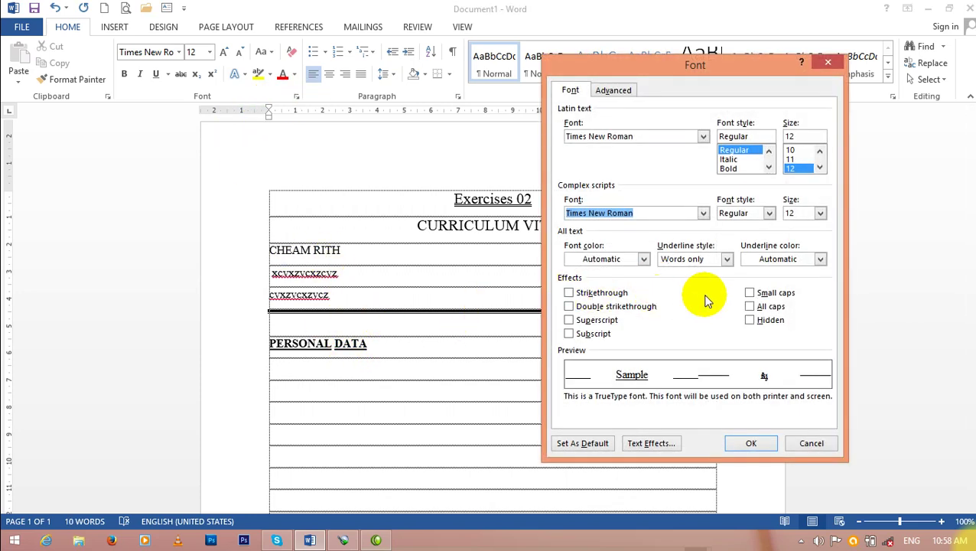
pyautogui.click(727, 261)
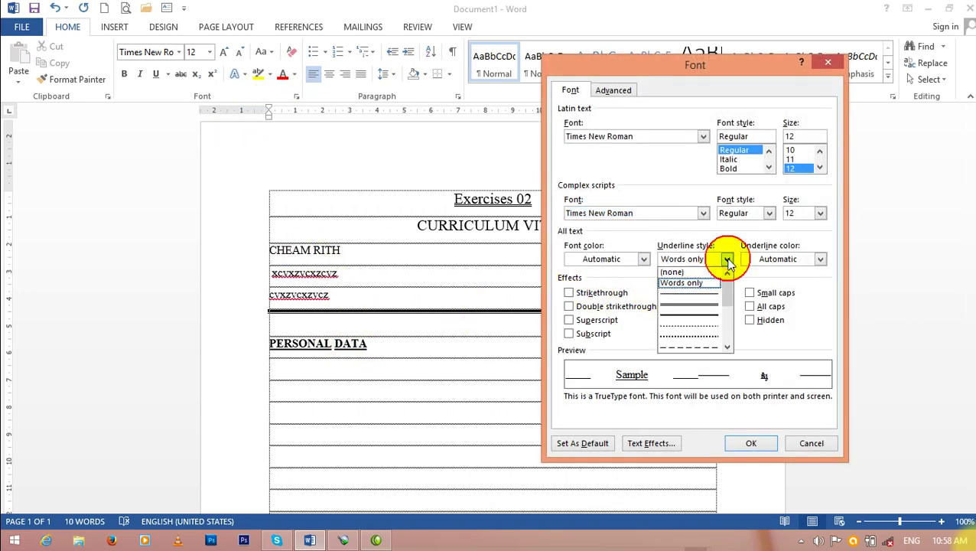
pyautogui.click(673, 272)
pyautogui.click(754, 444)
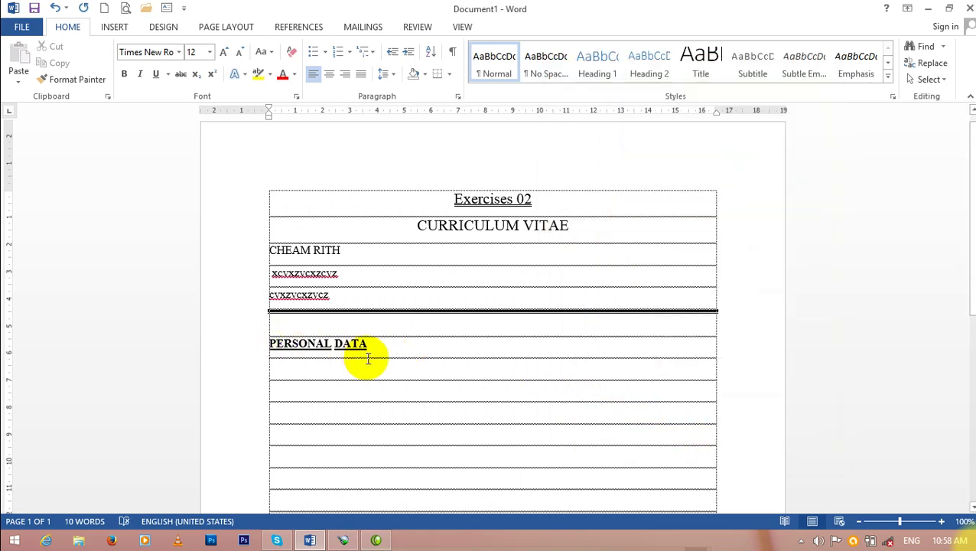
pyautogui.click(326, 374)
# Type the labels Sex, Place of Birth and Date of Birth on separate rows.
pyautogui.write('M')
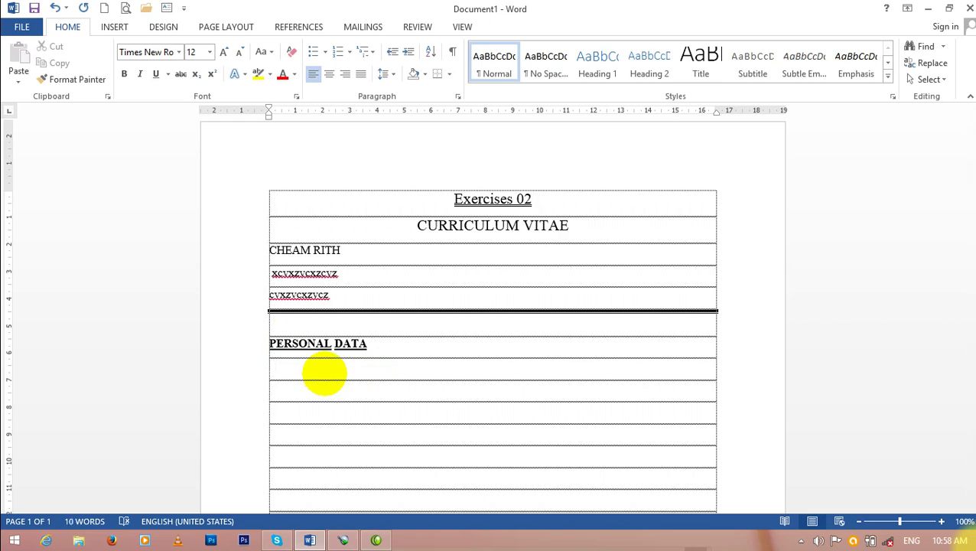
pyautogui.write('Se')
pyautogui.write('x')
pyautogui.write('pa')
pyautogui.write('aced')
pyautogui.press('BackSpace')
pyautogui.write('Bir')
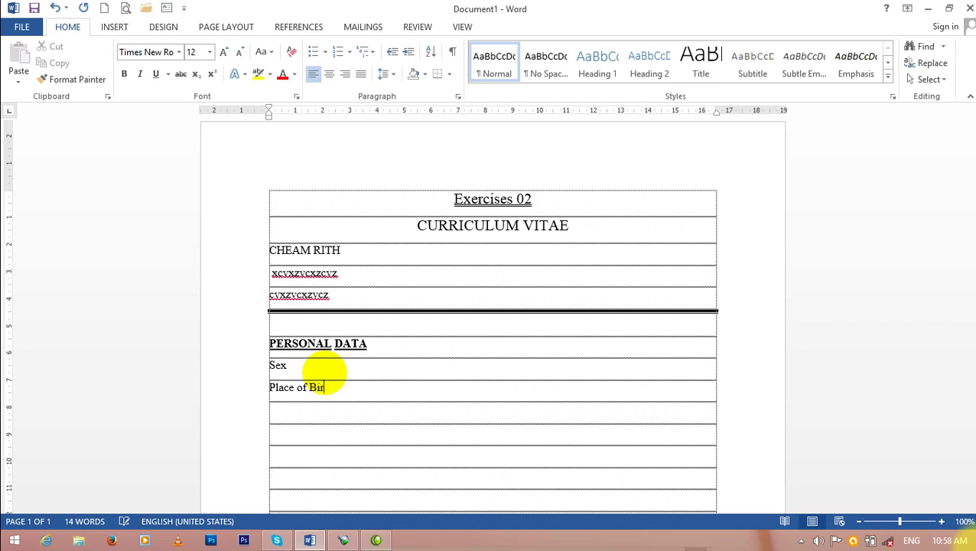
pyautogui.write('th')
pyautogui.write('Da')
pyautogui.write('e of ')
pyautogui.write('B')
pyautogui.write('i')
pyautogui.write('th')
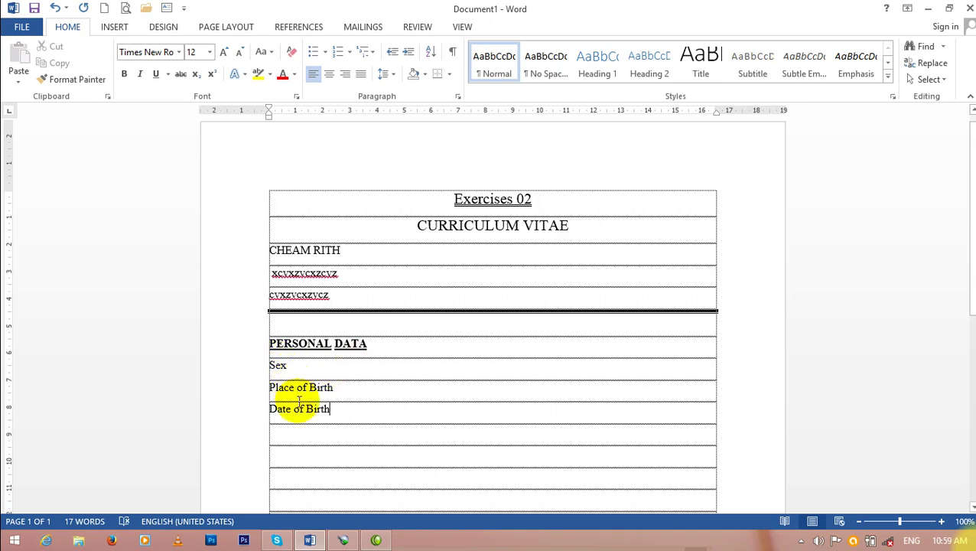
# Set a left tab stop at about 3.5 cm for the Sex, Place of Birth and Date of Birth lines.
pyautogui.moveTo(269, 364); pyautogui.dragTo(341, 423)
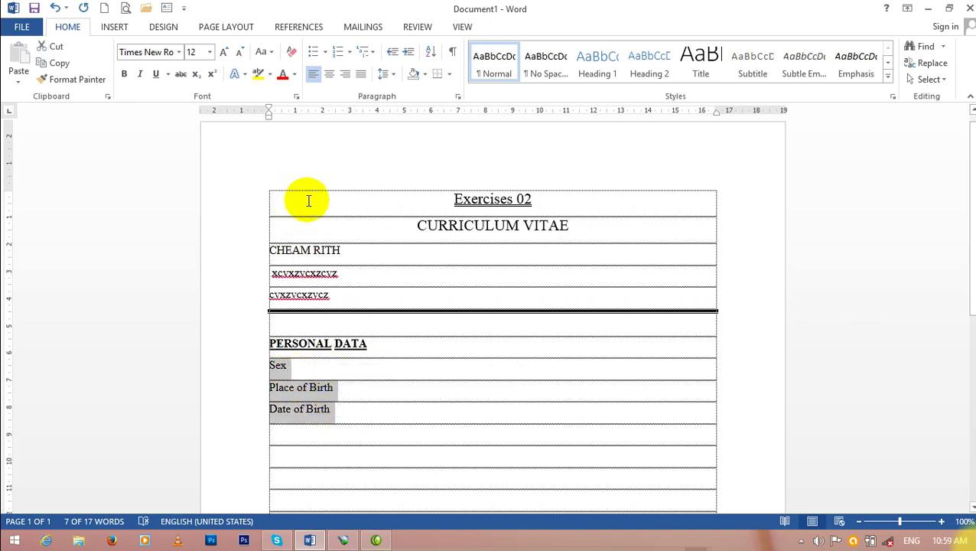
pyautogui.moveTo(364, 114); pyautogui.dragTo(353, 118)
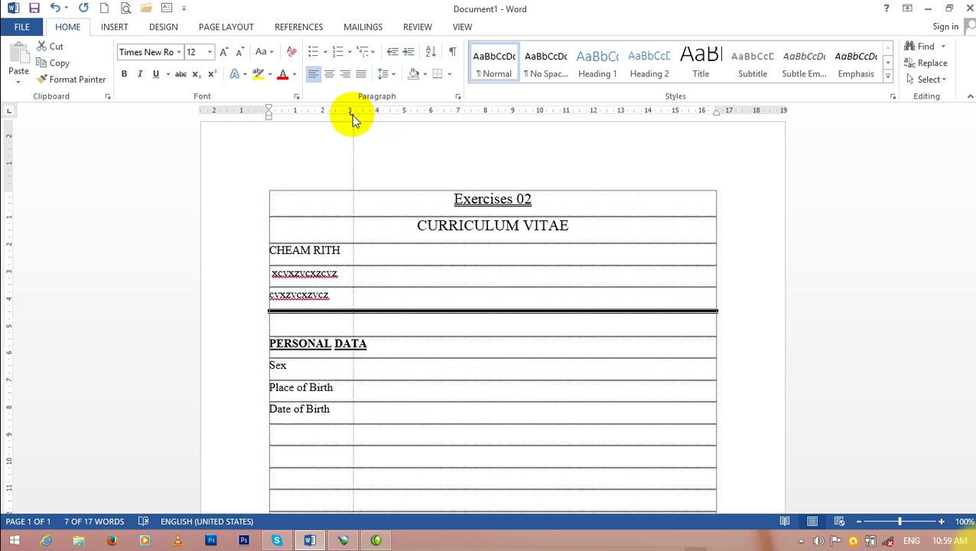
pyautogui.moveTo(352, 115); pyautogui.dragTo(362, 120)
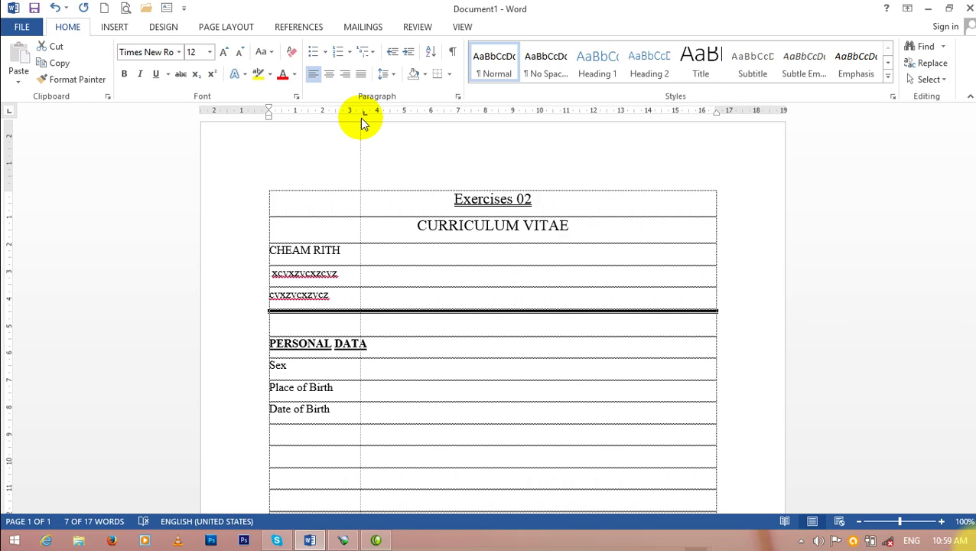
pyautogui.moveTo(360, 118); pyautogui.dragTo(365, 119)
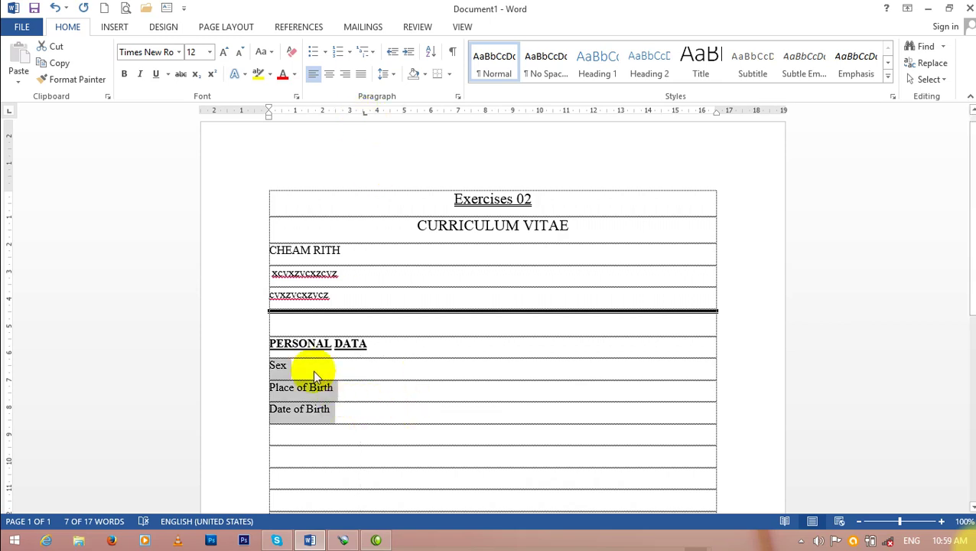
# Add tab-aligned colons with filler values after the three labels, then begin typing EDUCATION below.
pyautogui.click(294, 365)
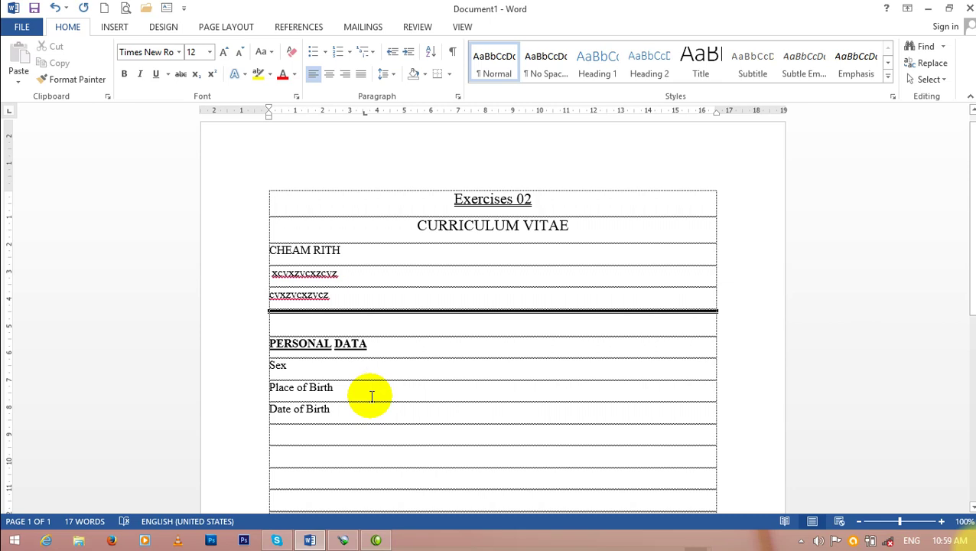
pyautogui.write(':')
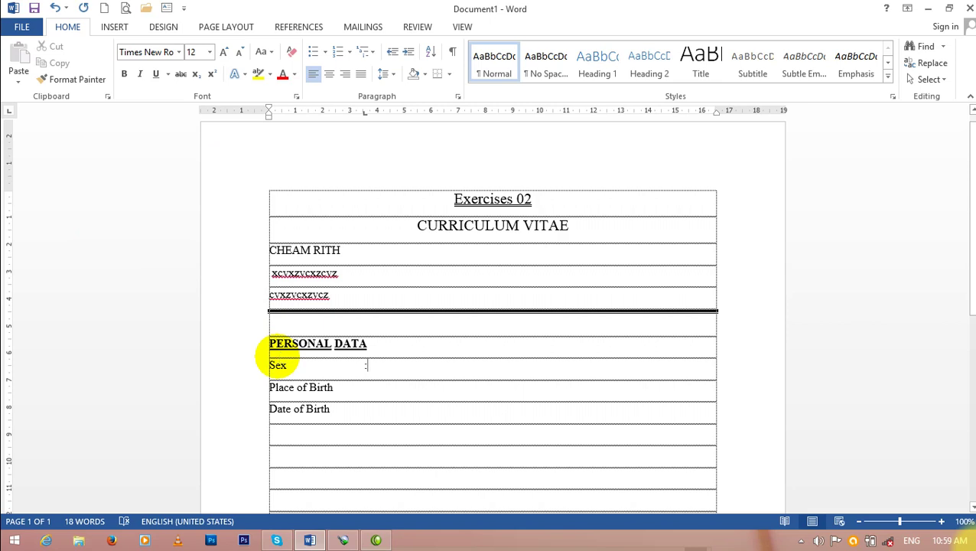
pyautogui.write(' sdkljjfsalkjfsaafdsafd')
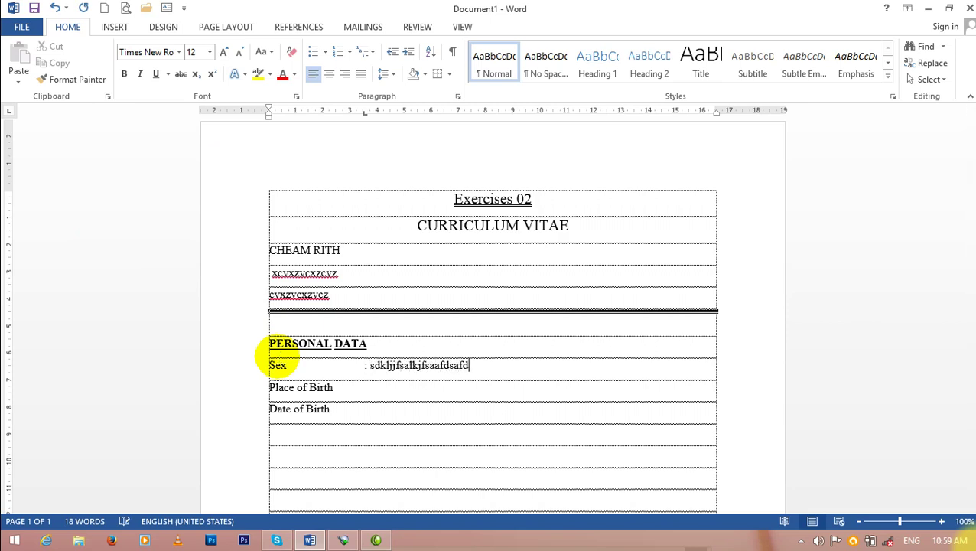
pyautogui.write('sa')
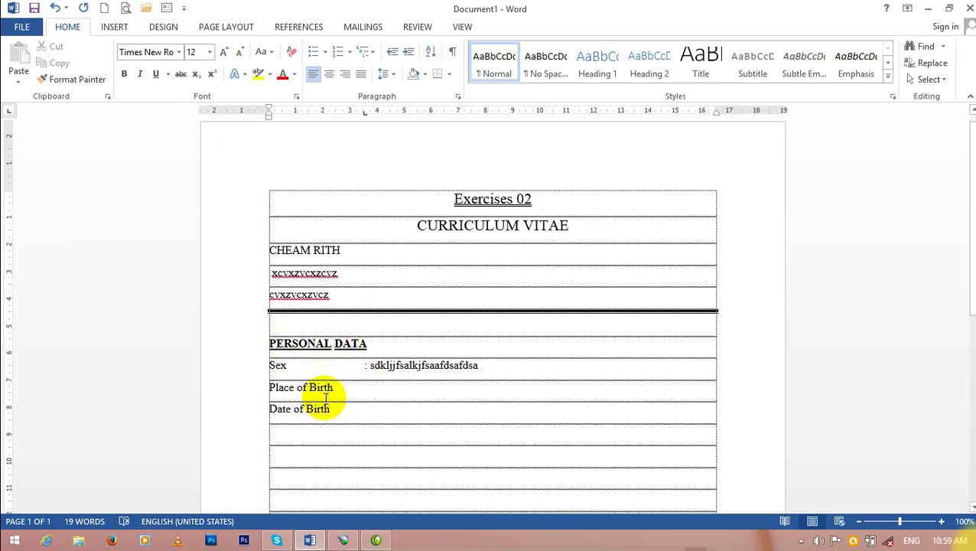
pyautogui.click(348, 395)
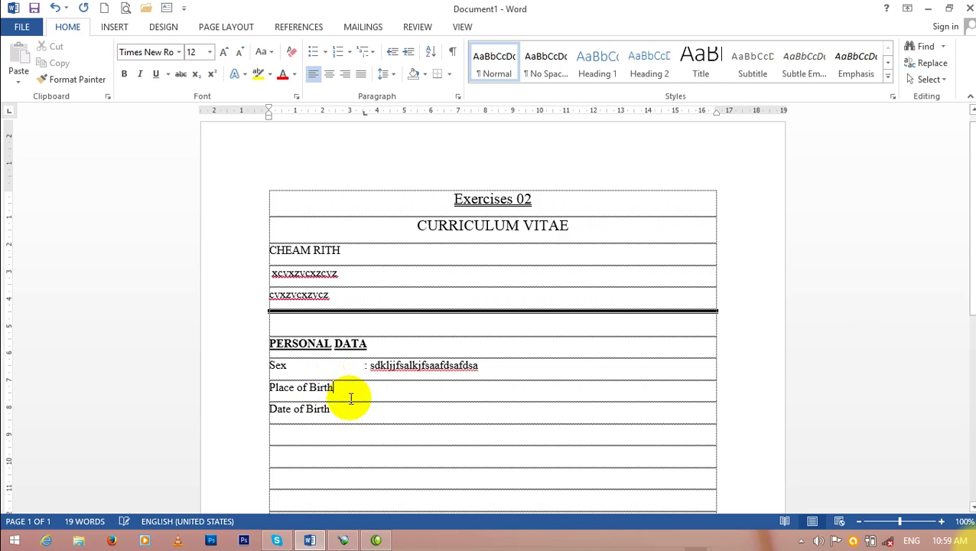
pyautogui.press('Tab')
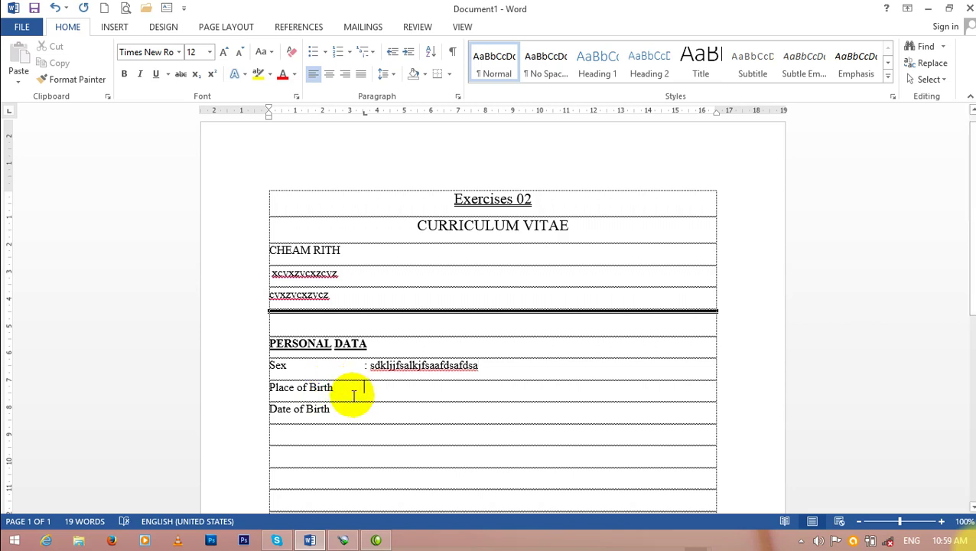
pyautogui.write(' :')
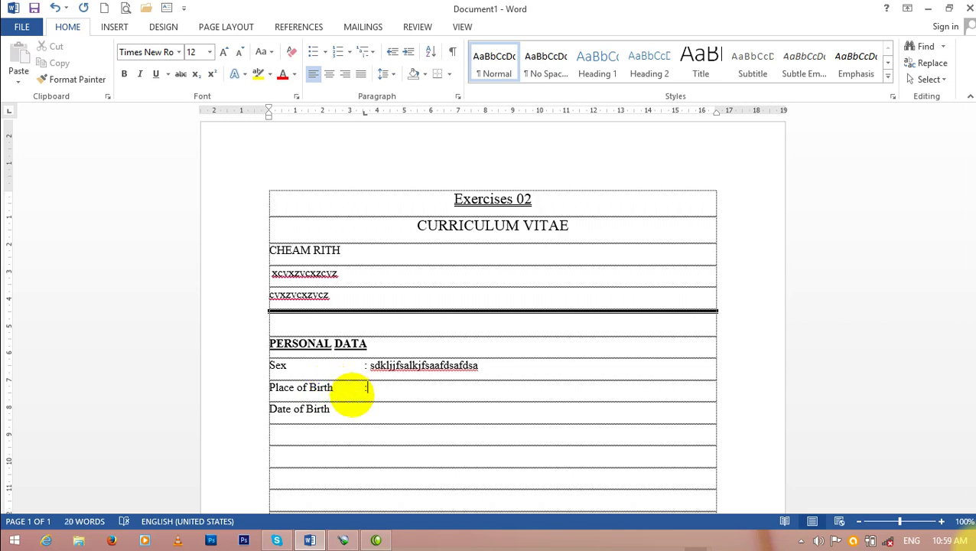
pyautogui.write(' dfskla')
pyautogui.write('fjsalkdfjalsfjdkla')
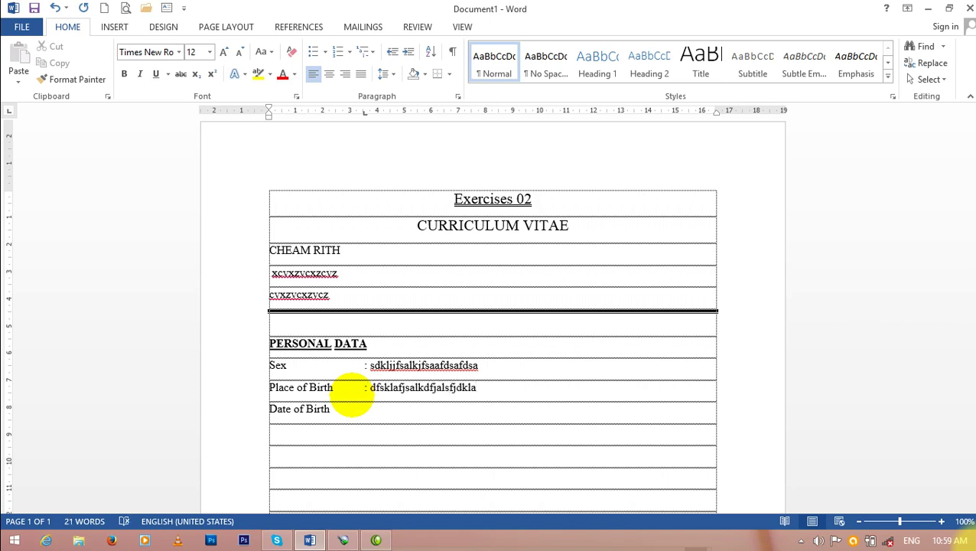
pyautogui.click(331, 409)
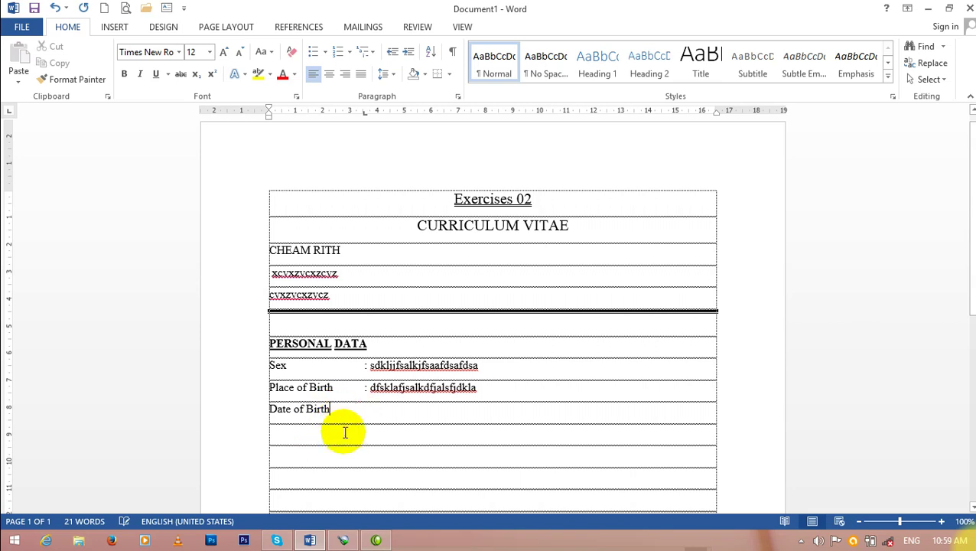
pyautogui.press('Tab')
pyautogui.write(': ')
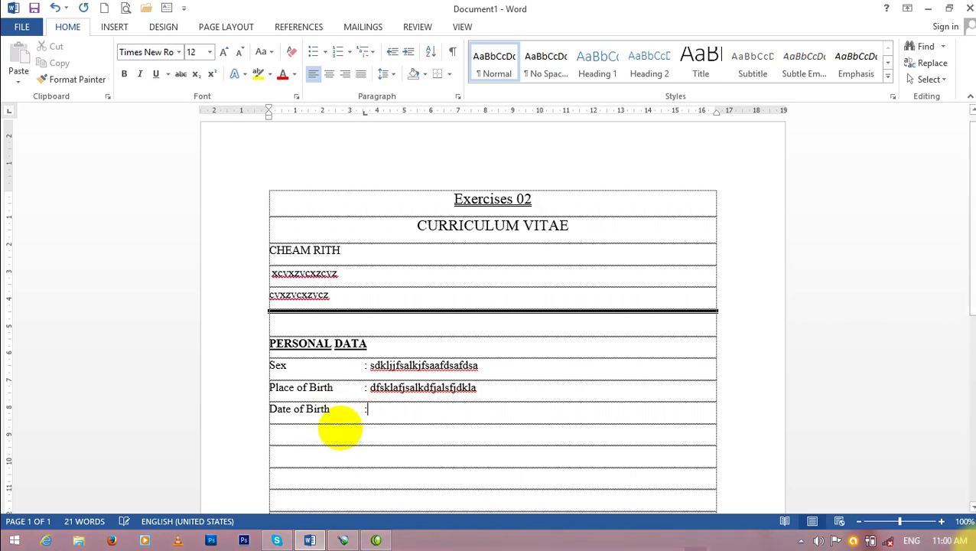
pyautogui.write('dsalkjdf')
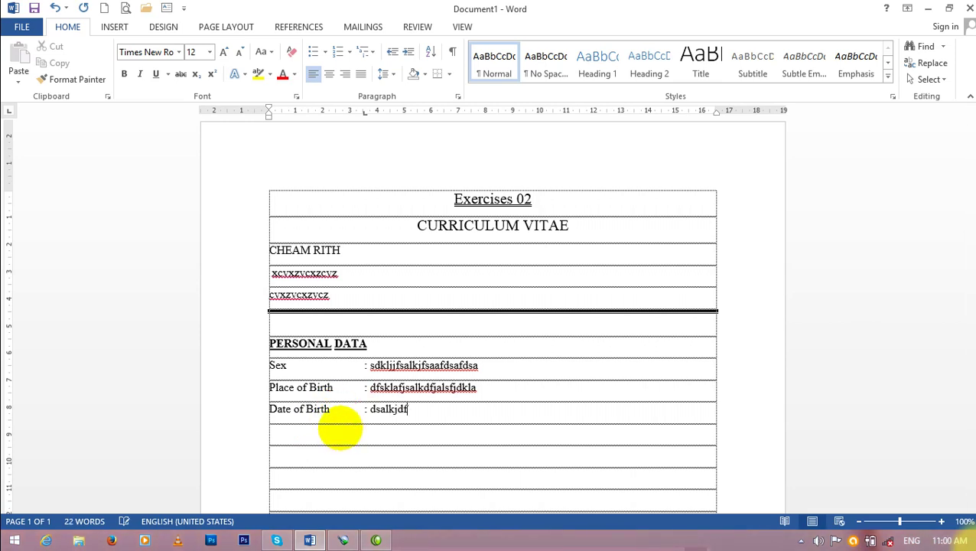
pyautogui.write('ldsakfjlksajdfsklsa')
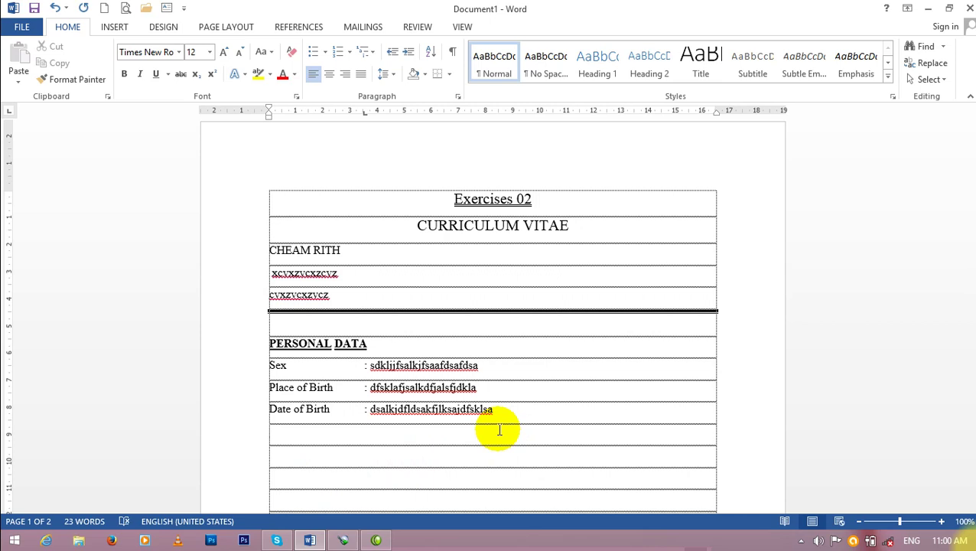
pyautogui.write('e')
pyautogui.write('E')
pyautogui.write('DU')
pyautogui.write('C')
# Correct the typing slips so the heading reads EDUCATION BACKGROUND.
pyautogui.press('BackSpace')
pyautogui.write('CATI')
pyautogui.write('ON')
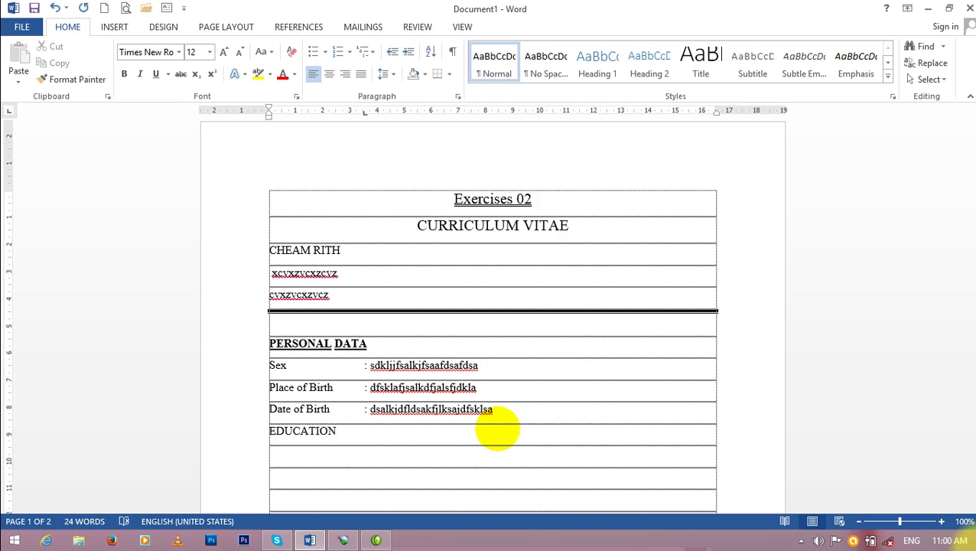
pyautogui.write('VA')
pyautogui.write('B')
pyautogui.press('BackSpace')
pyautogui.press('BackSpace')
pyautogui.press('BackSpace')
pyautogui.write('BA')
pyautogui.write('CKGRO')
pyautogui.write('UND')
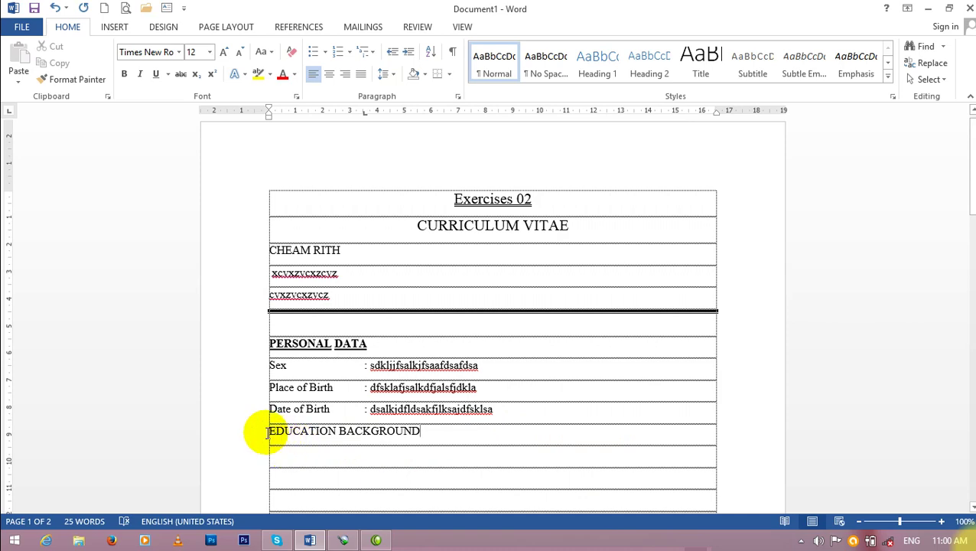
# Make the EDUCATION BACKGROUND heading bold with a words-only underline.
pyautogui.moveTo(264, 430); pyautogui.dragTo(418, 435)
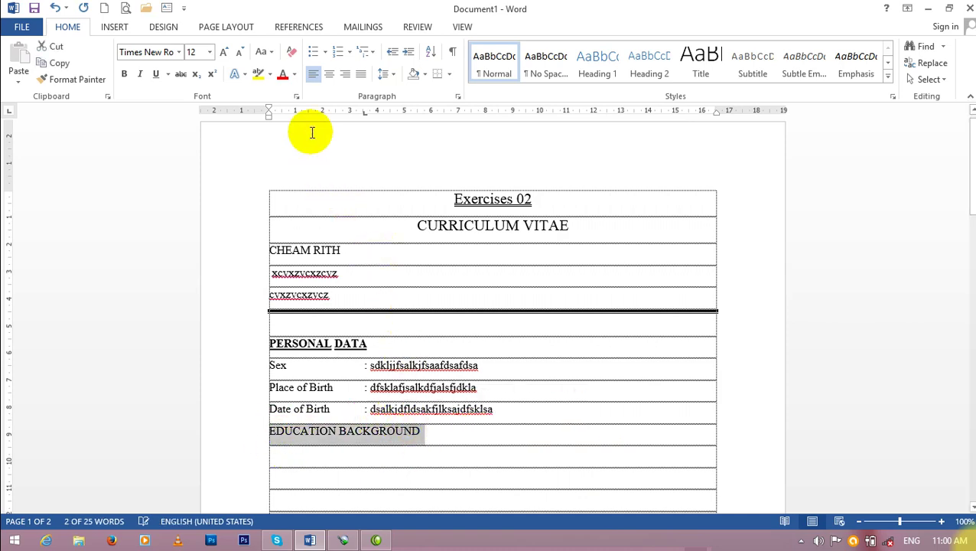
pyautogui.click(297, 97)
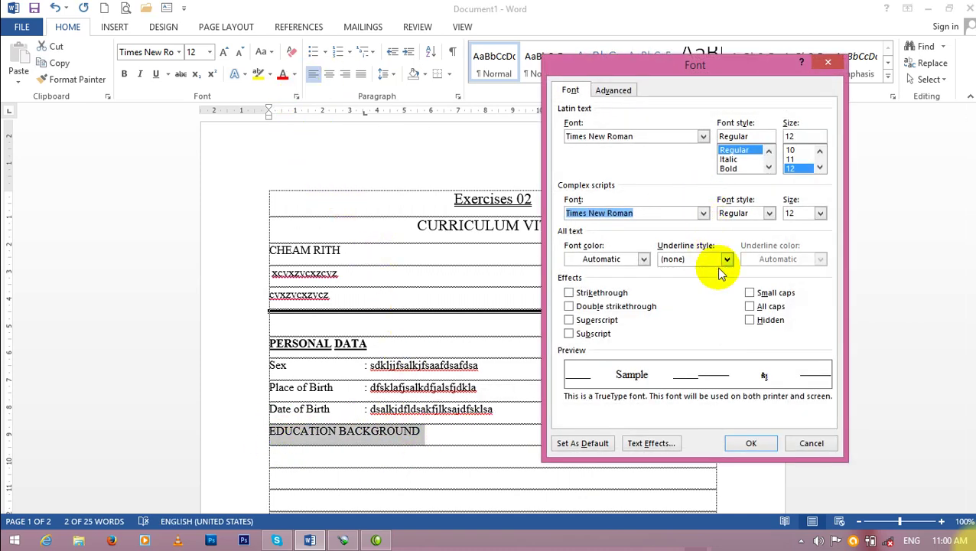
pyautogui.click(726, 258)
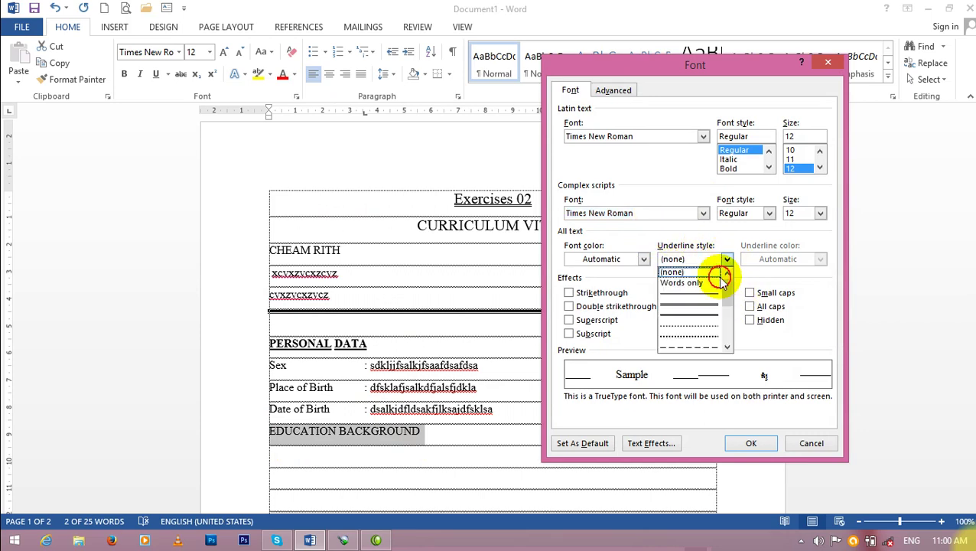
pyautogui.click(683, 280)
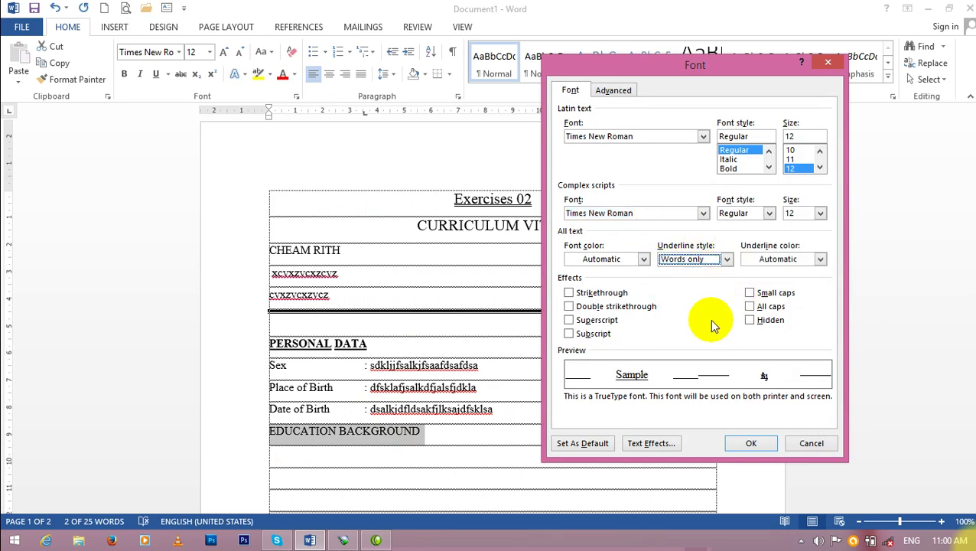
pyautogui.click(750, 445)
pyautogui.click(126, 75)
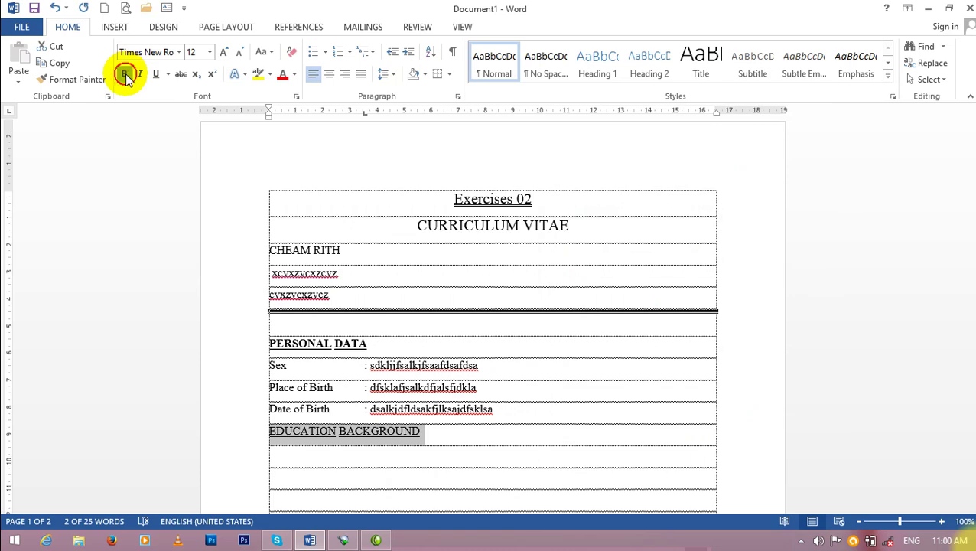
pyautogui.click(442, 429)
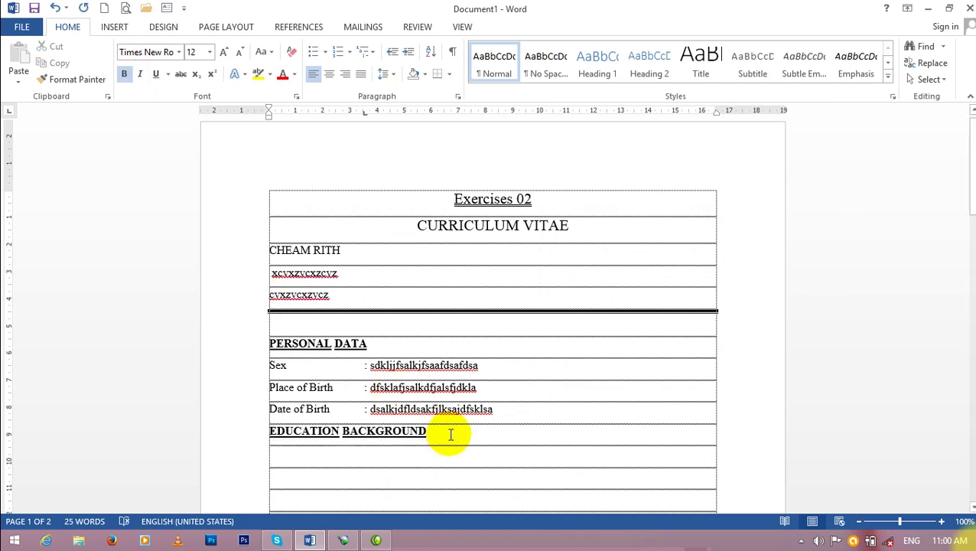
# Set the underline style to (none) for the text after the heading.
pyautogui.scroll(-2, 459, 382)
pyautogui.scroll(-2, 458, 381)
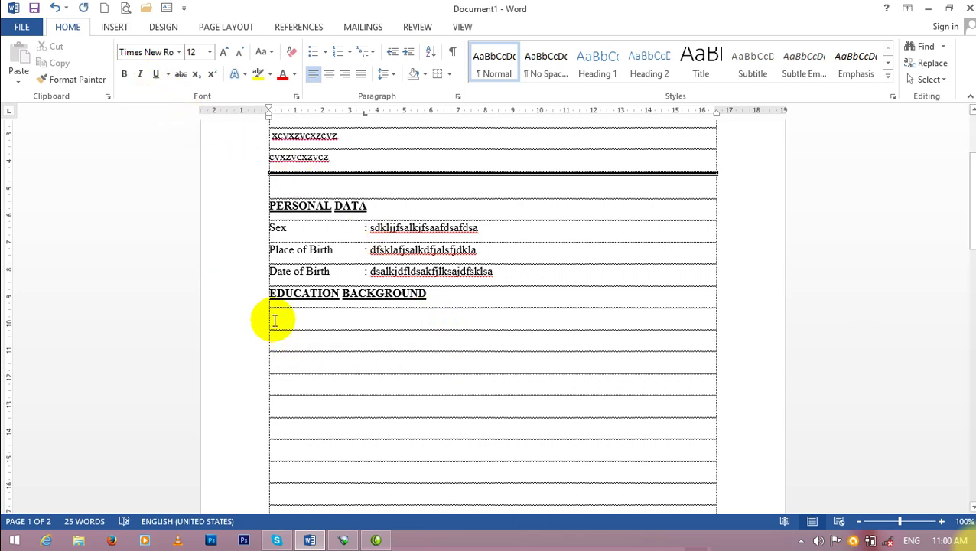
pyautogui.click(296, 96)
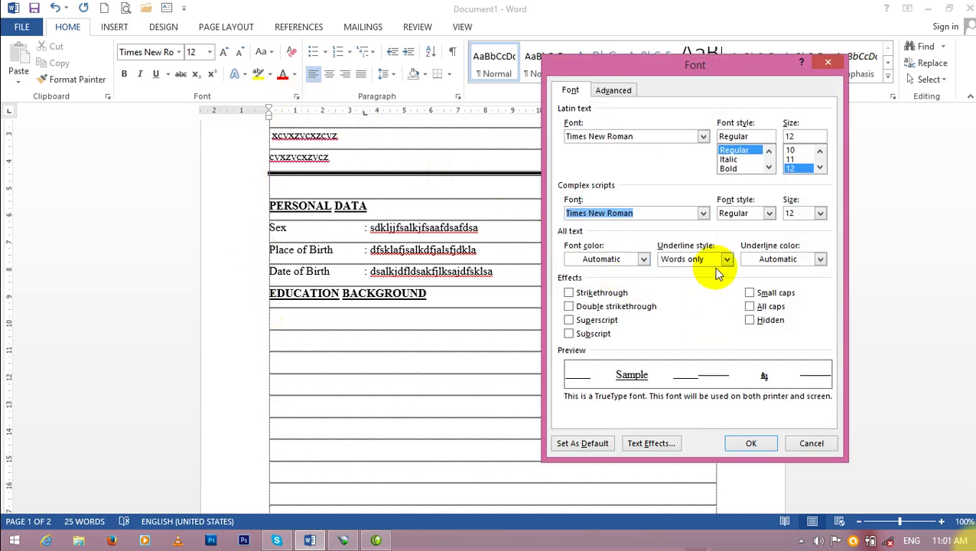
pyautogui.click(726, 258)
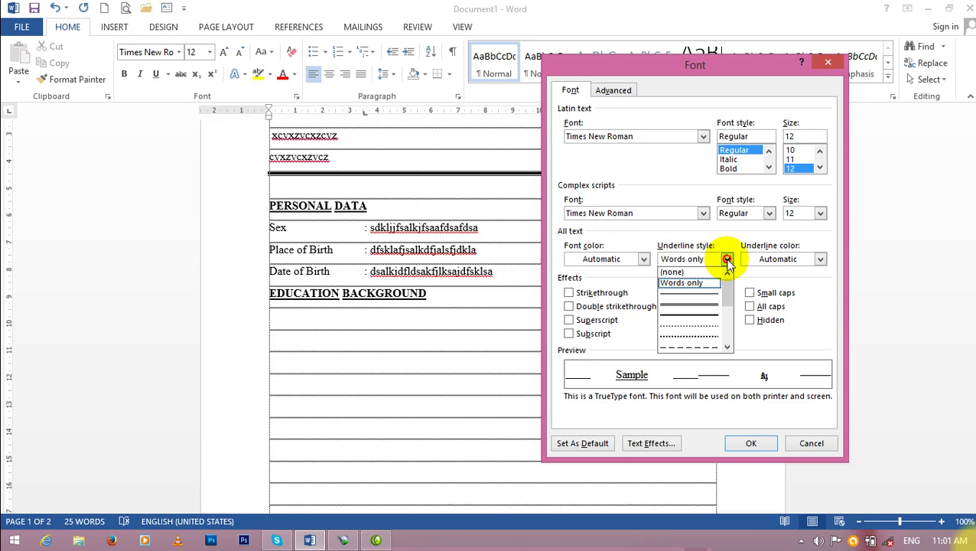
pyautogui.click(695, 274)
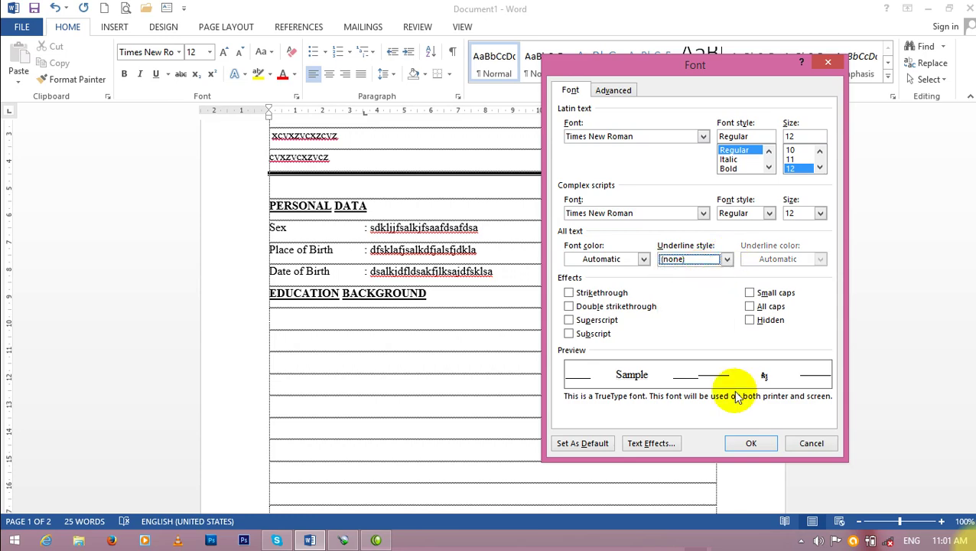
pyautogui.click(765, 442)
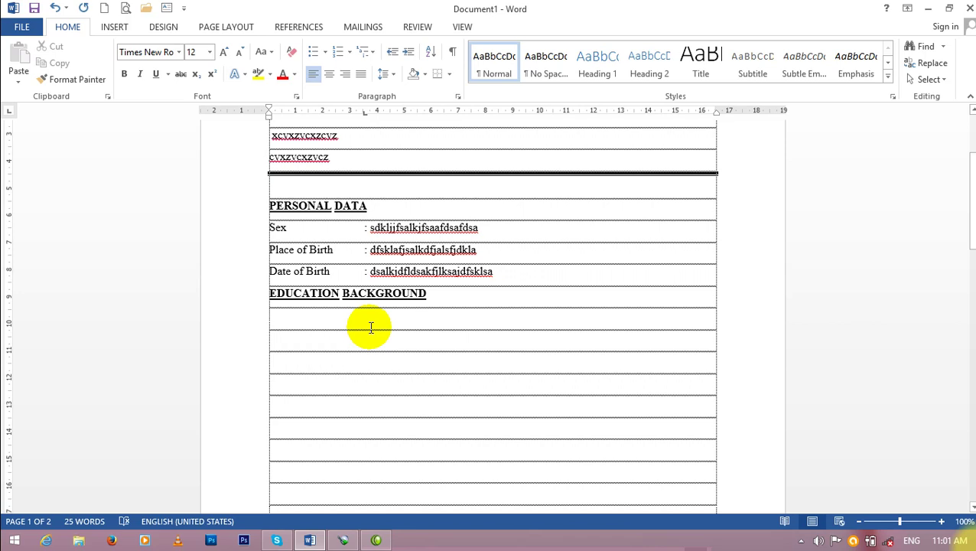
# Type the year ranges 2007-2011, 2001-2007 and 1995-2001 on successive rows under the heading.
pyautogui.click(370, 327)
pyautogui.write('2007')
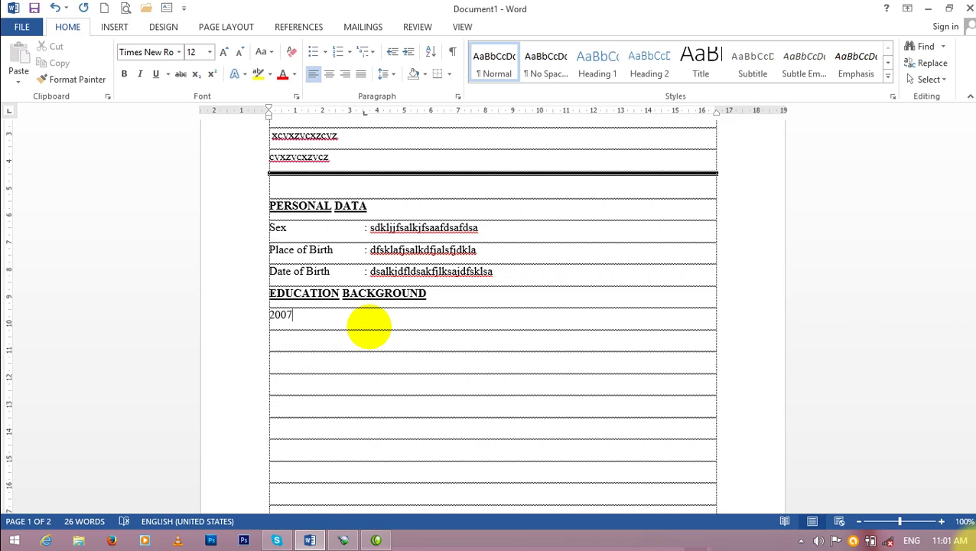
pyautogui.write('-2')
pyautogui.write('0')
pyautogui.write('11')
pyautogui.write('01')
pyautogui.write('2')
pyautogui.write('00')
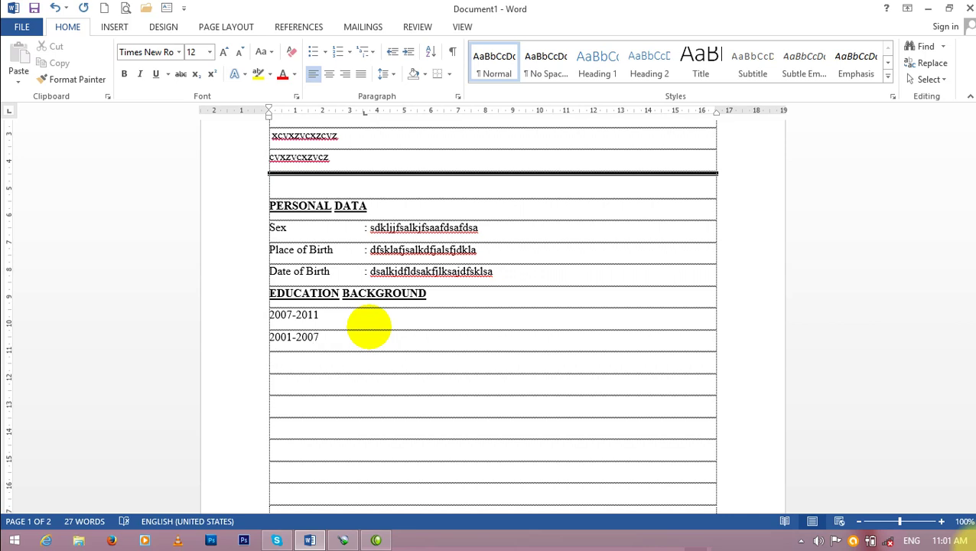
pyautogui.write('9')
pyautogui.write('5-20')
pyautogui.write('013')
pyautogui.press('BackSpace')
pyautogui.press('BackSpace')
pyautogui.write('01')
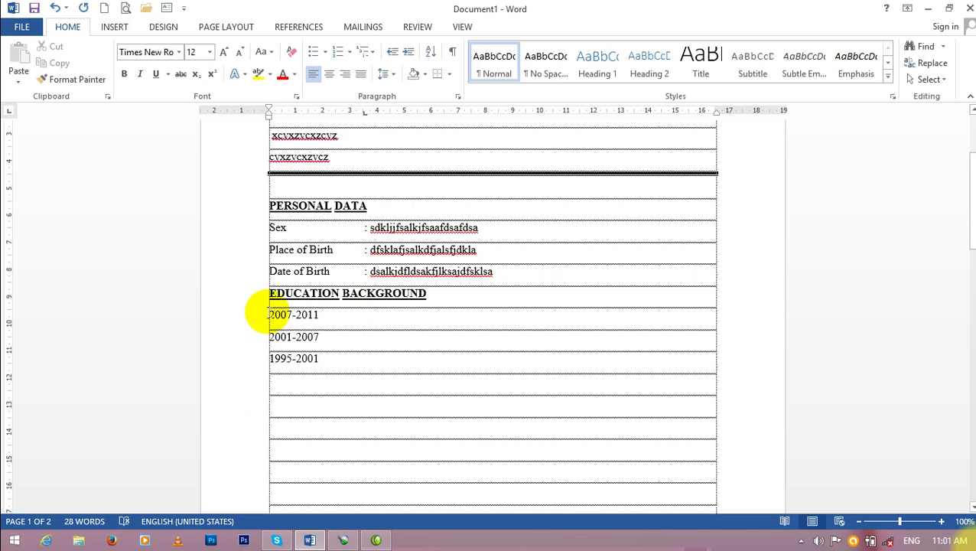
# Add a tab-aligned colon and filler description after 2007-2011, 2001-2007 and 1995-2001.
pyautogui.moveTo(267, 314)
pyautogui.mouseDown()
pyautogui.moveTo(309, 363)
pyautogui.moveTo(333, 361)
pyautogui.mouseUp()
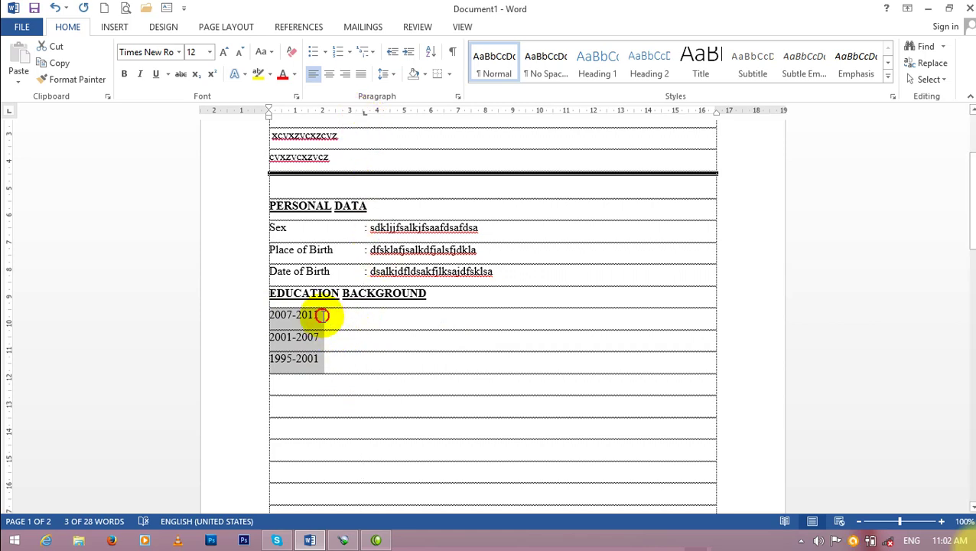
pyautogui.click(325, 316)
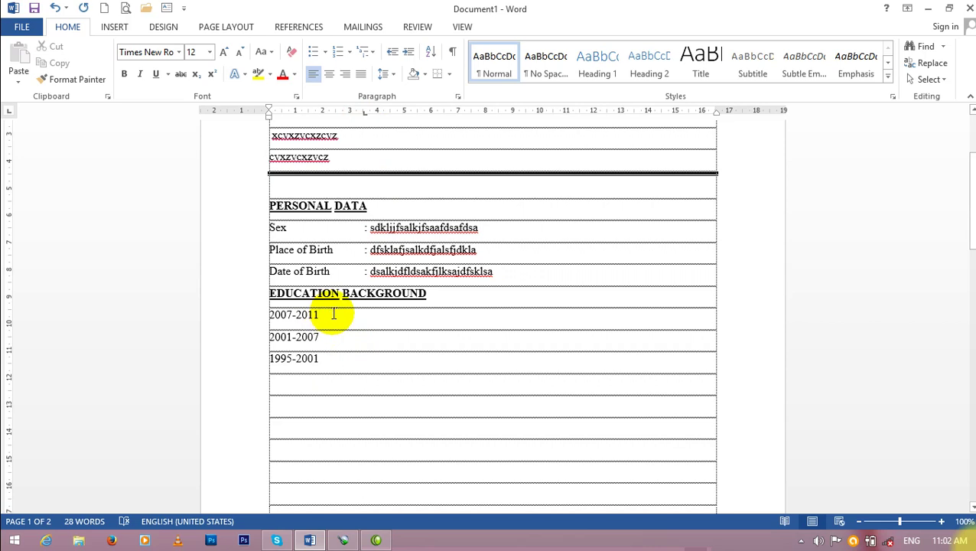
pyautogui.press('Tab')
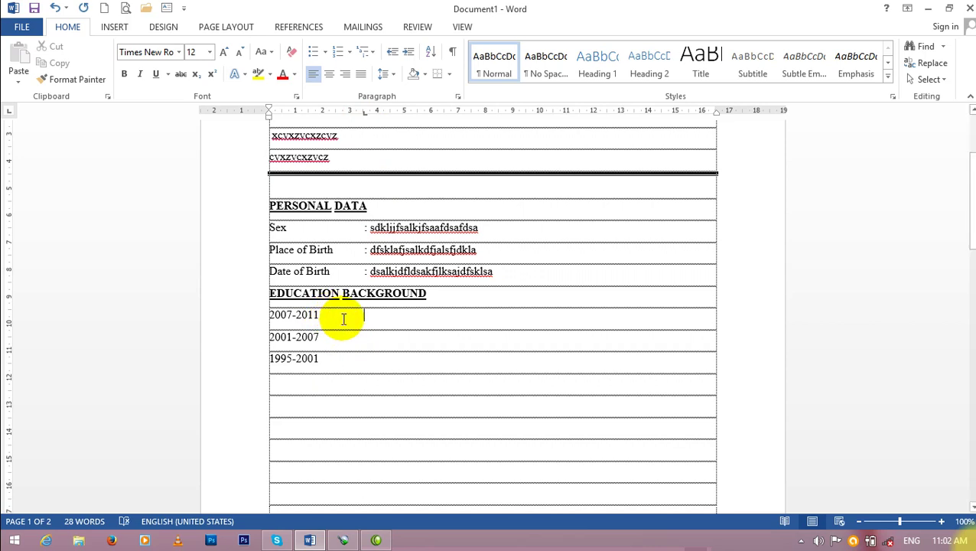
pyautogui.write(':')
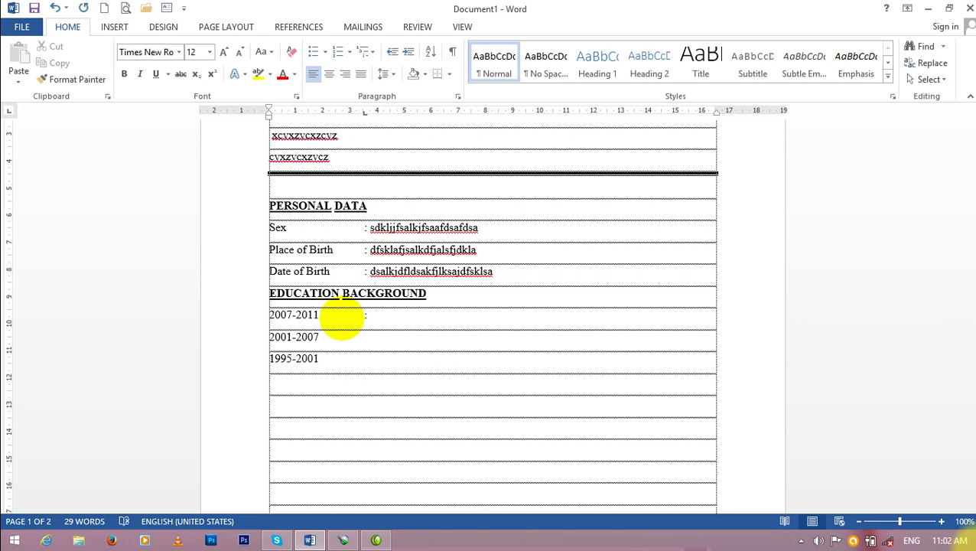
pyautogui.write(' fdslkajadfsa')
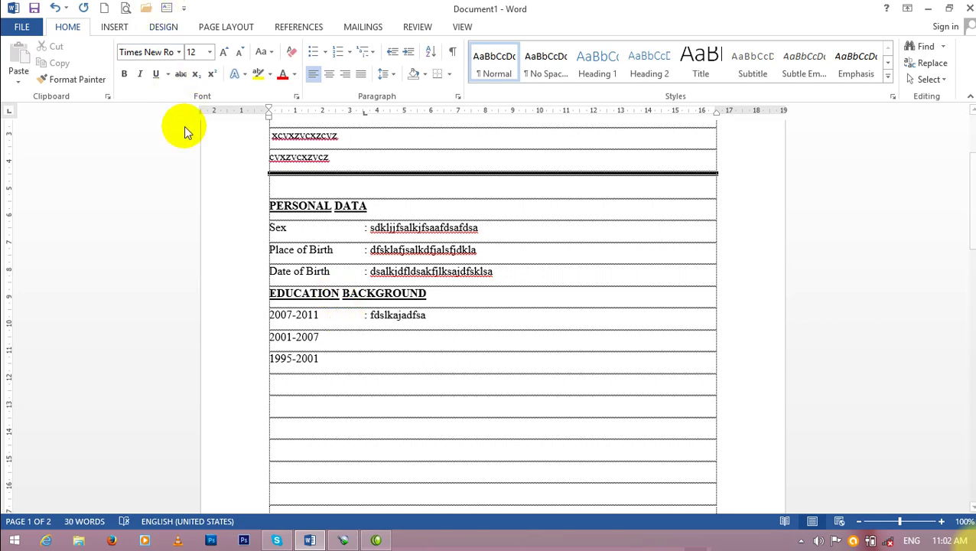
pyautogui.click(320, 336)
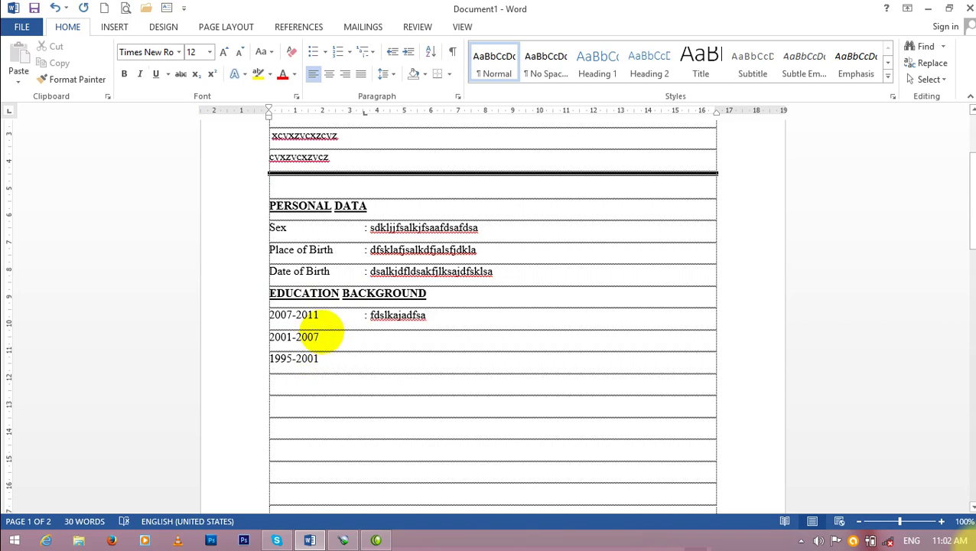
pyautogui.press('Tab')
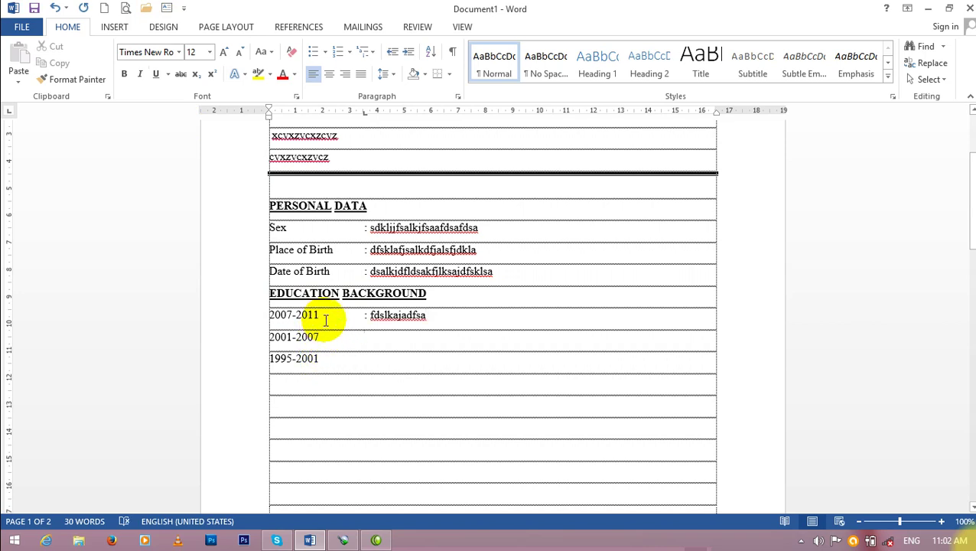
pyautogui.write(' : d')
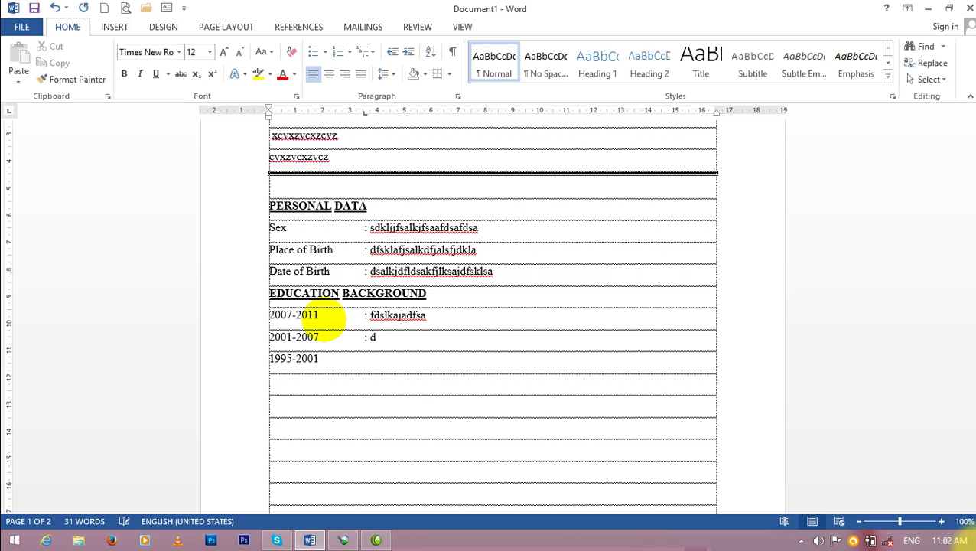
pyautogui.write('kflsajfdklsajdf')
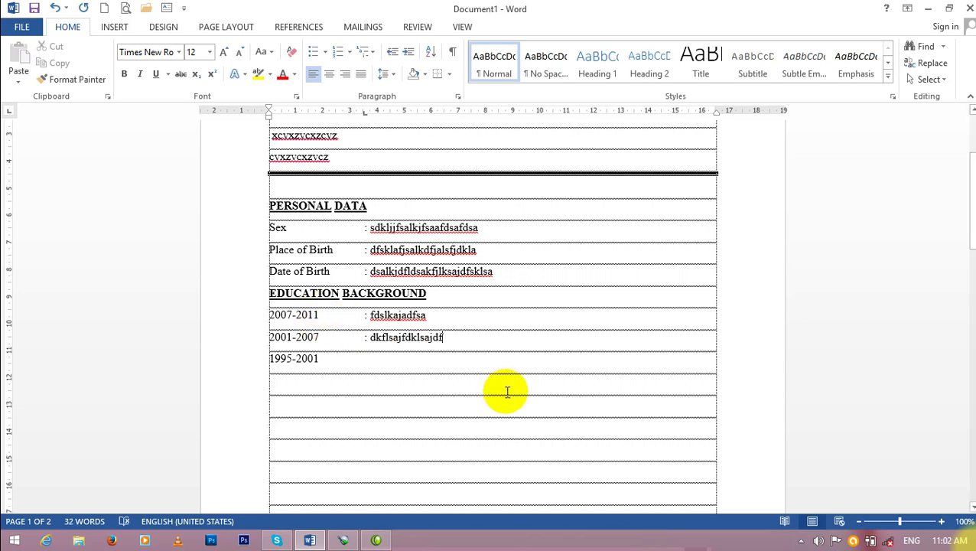
pyautogui.click(321, 358)
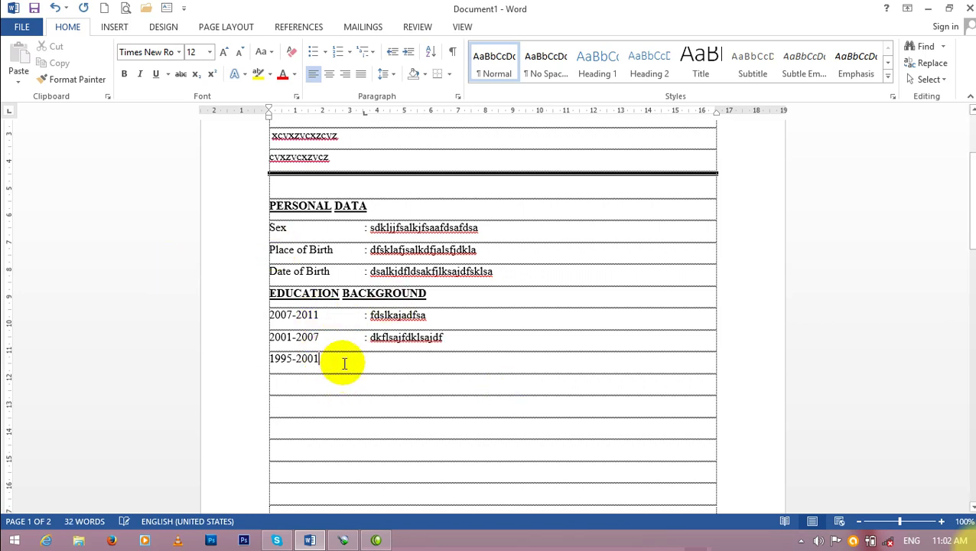
pyautogui.press('Tab')
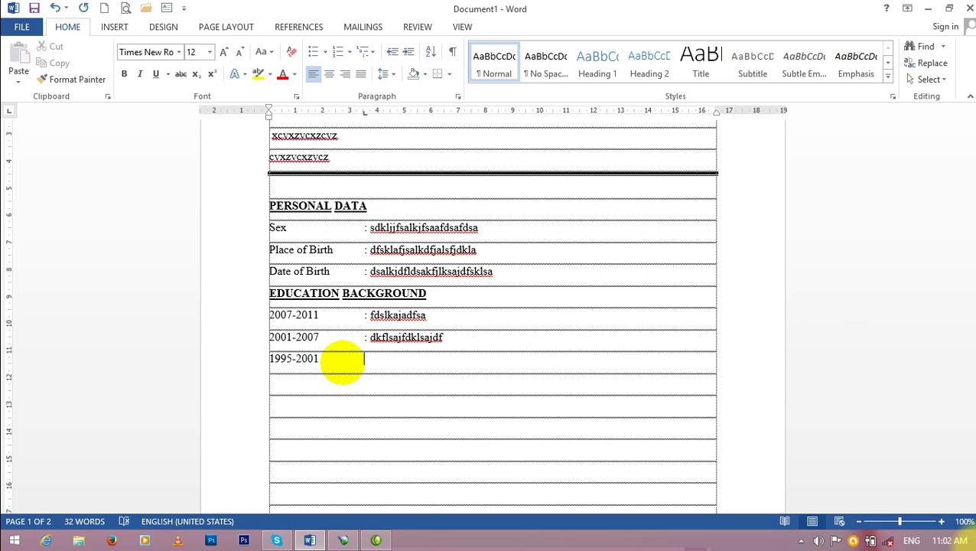
pyautogui.write(': ')
pyautogui.write('djskaflksadf')
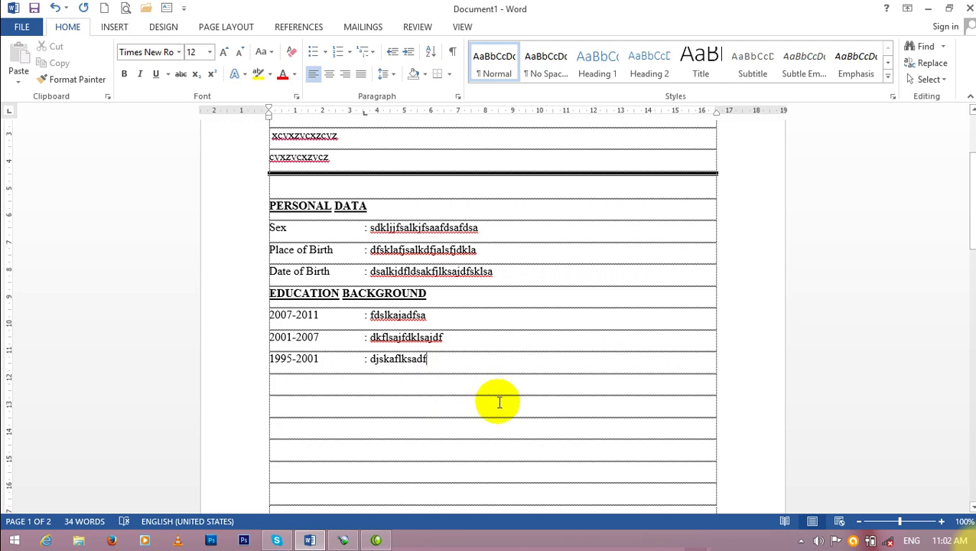
pyautogui.scroll(-1, 482, 357)
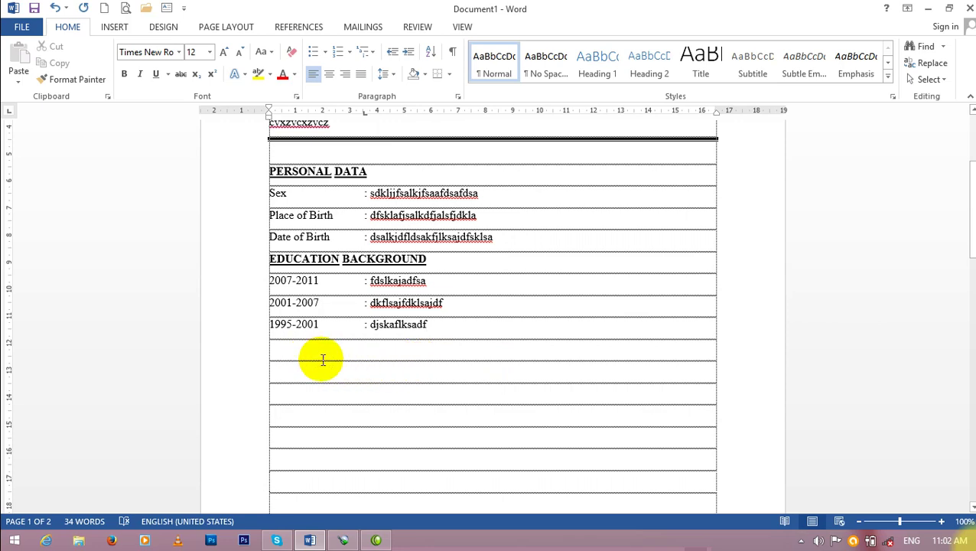
pyautogui.scroll(-3, 455, 351)
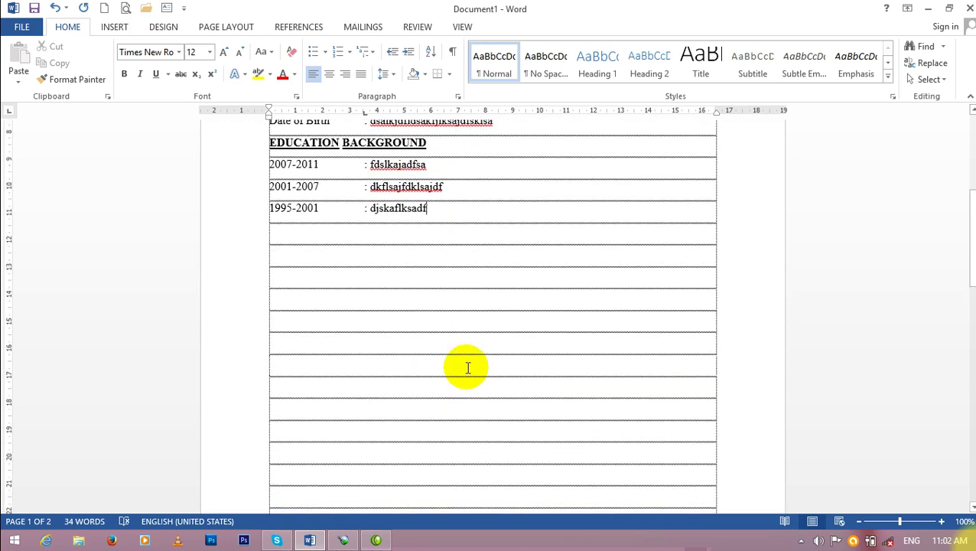
pyautogui.scroll(2, 467, 368)
pyautogui.scroll(2, 475, 368)
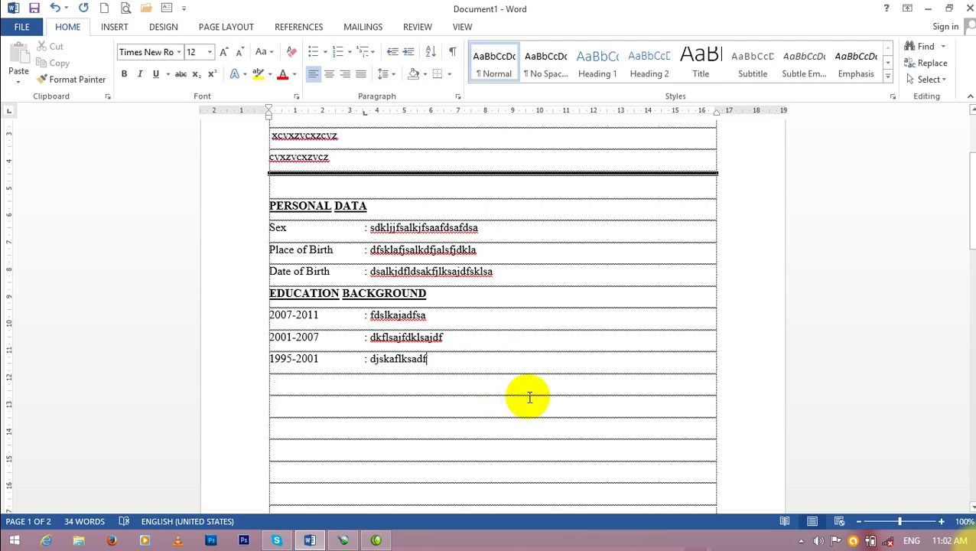
pyautogui.scroll(-1, 484, 356)
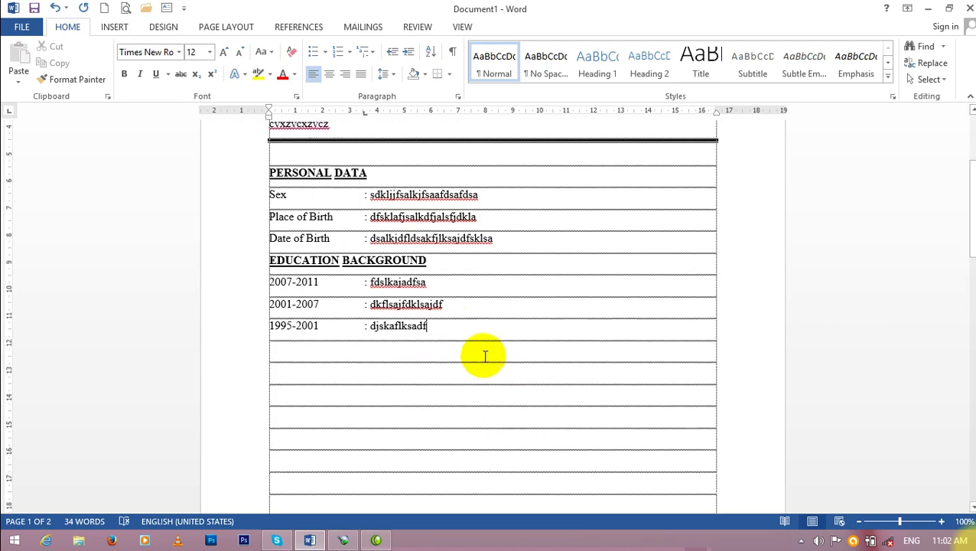